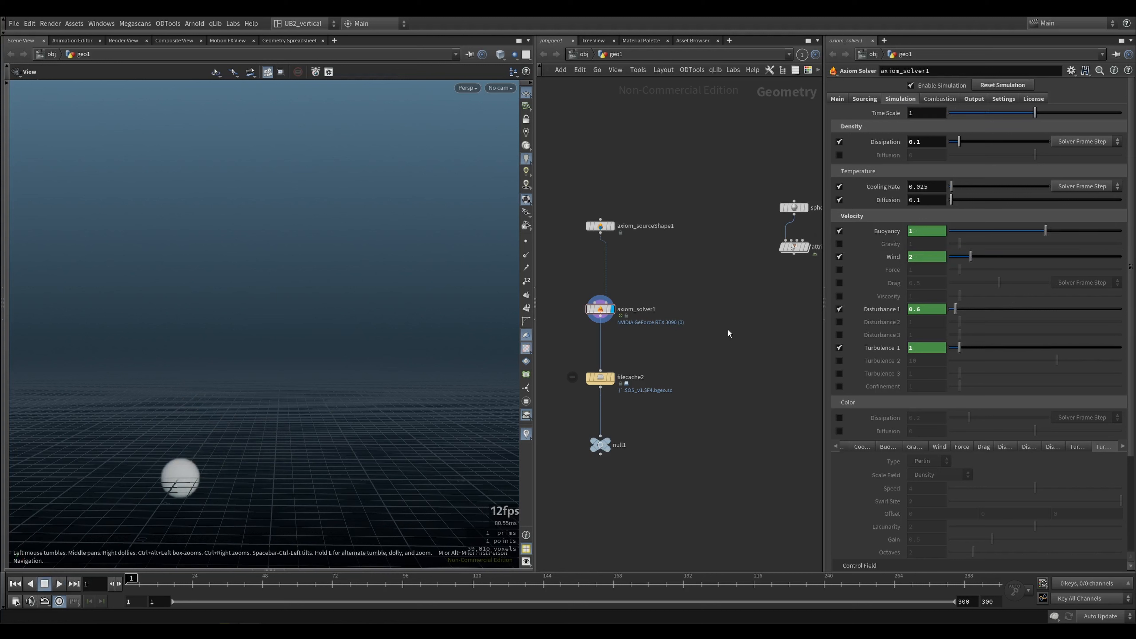
# - Play the smoke simulation, enable combustion on axiom_solver1, and check the time step options for the fuel Burn setting
pyautogui.press('Up')
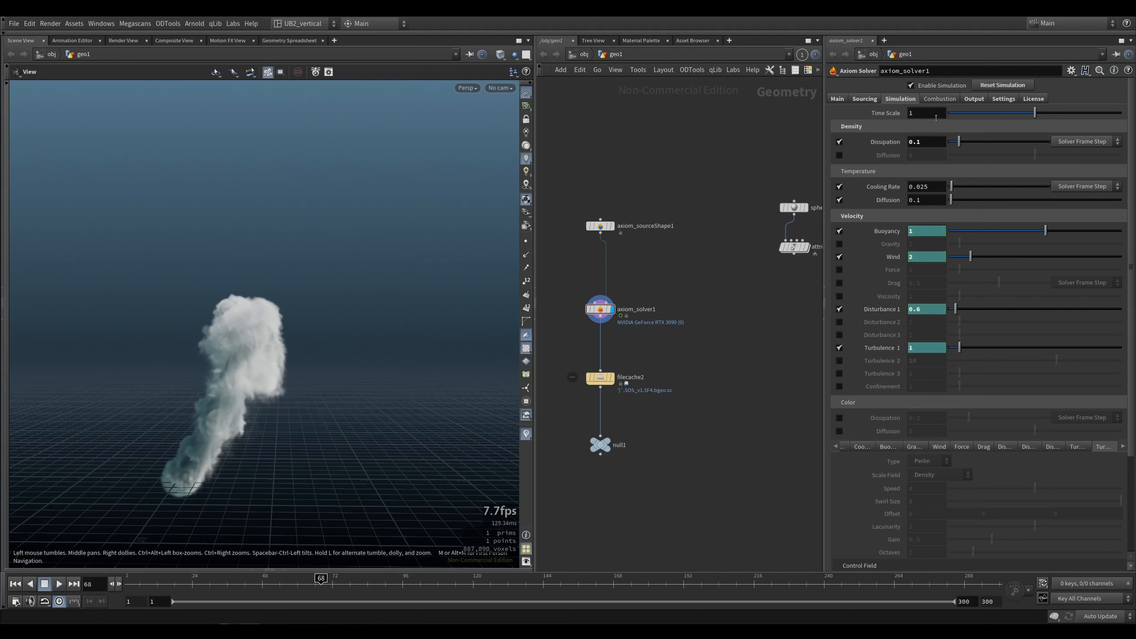
pyautogui.click(939, 99)
pyautogui.click(910, 112)
pyautogui.click(1086, 195)
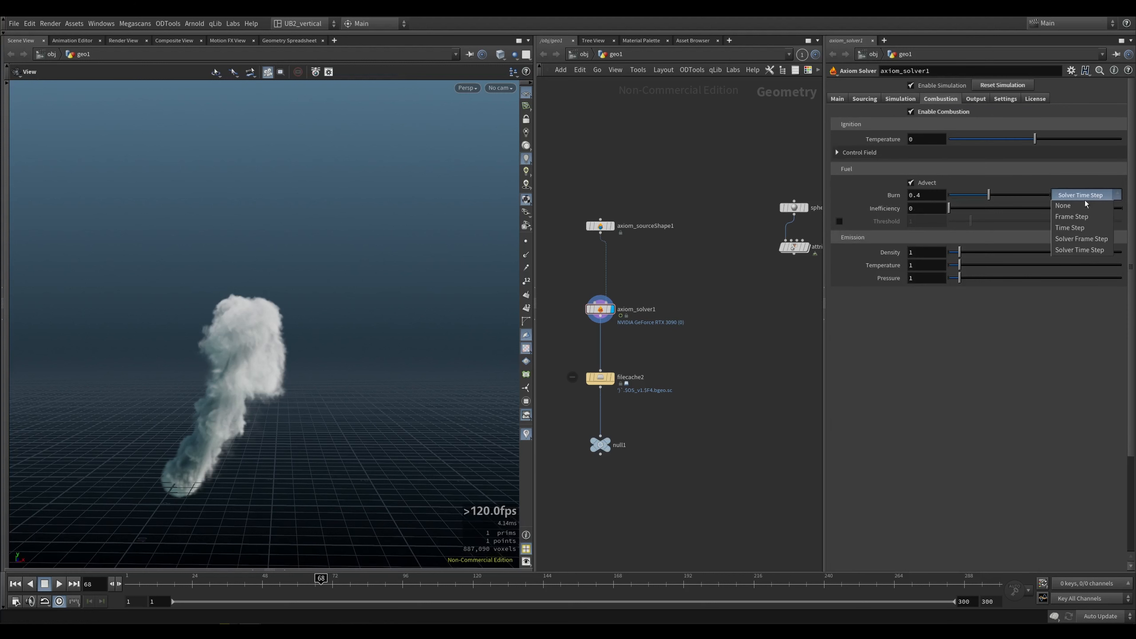
pyautogui.click(1072, 193)
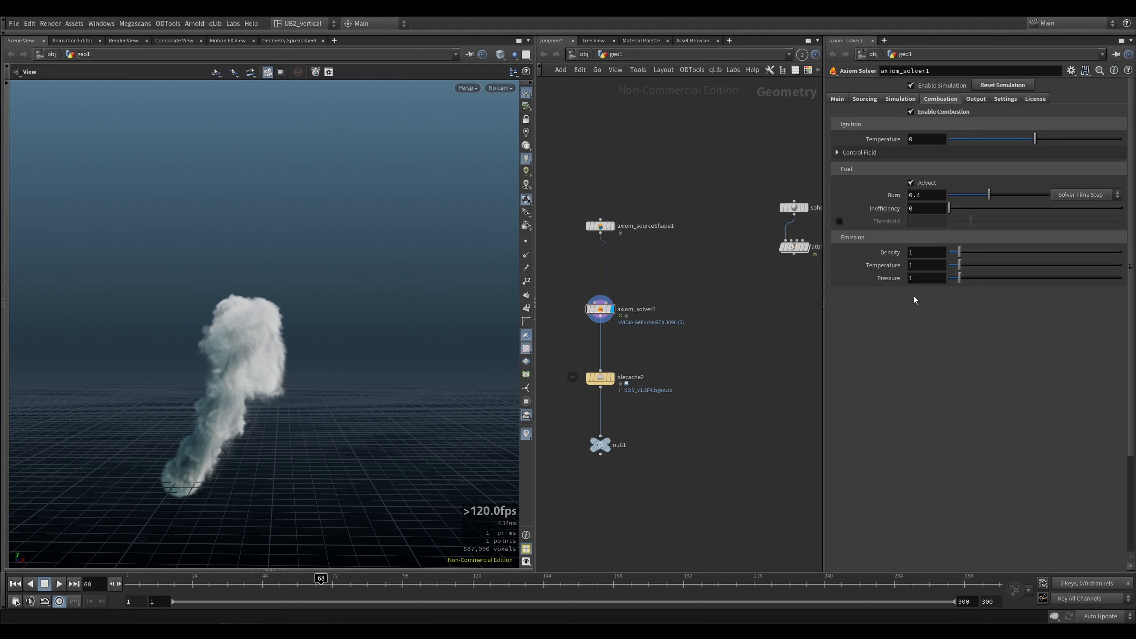
# - Review the simulation and sourcing settings of axiom_solver1
pyautogui.click(900, 99)
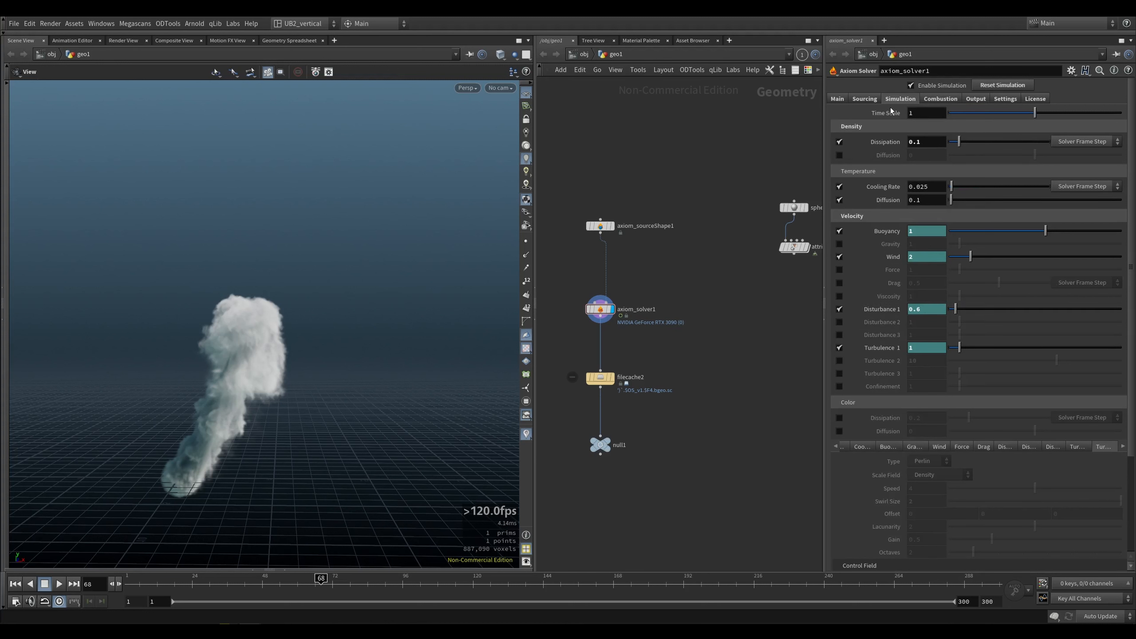
pyautogui.click(880, 99)
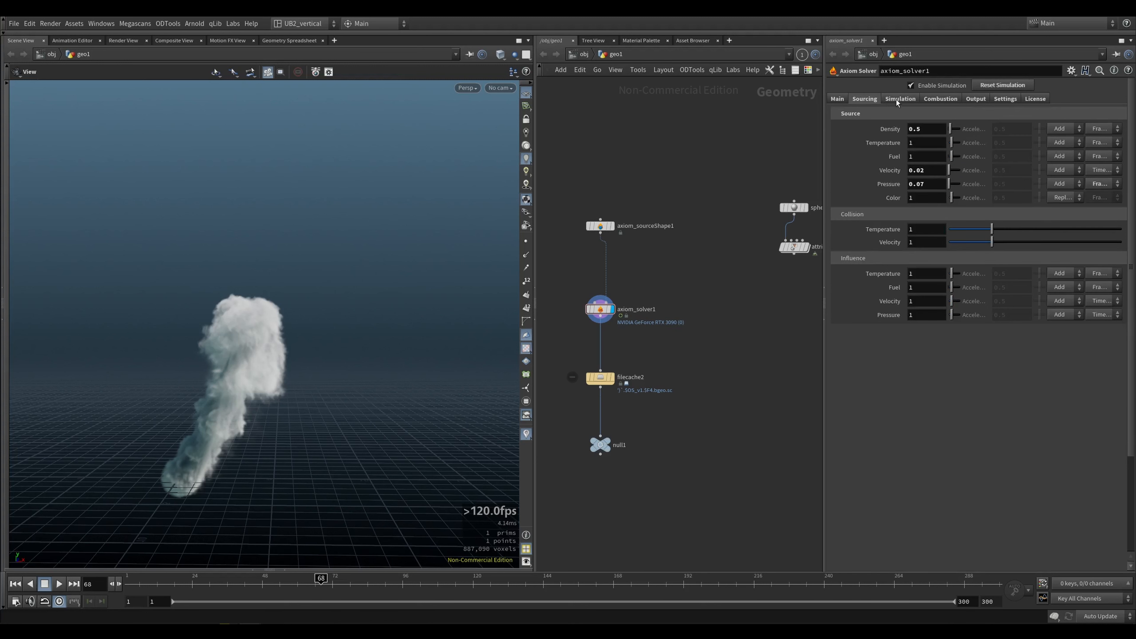
pyautogui.click(896, 100)
# - Select the sphere1 node and the attribute VOP below it and move both closer to the axiom_solver1 chain
pyautogui.moveTo(626, 262); pyautogui.dragTo(697, 256, button='middle')
pyautogui.scroll(-2, 714, 263)
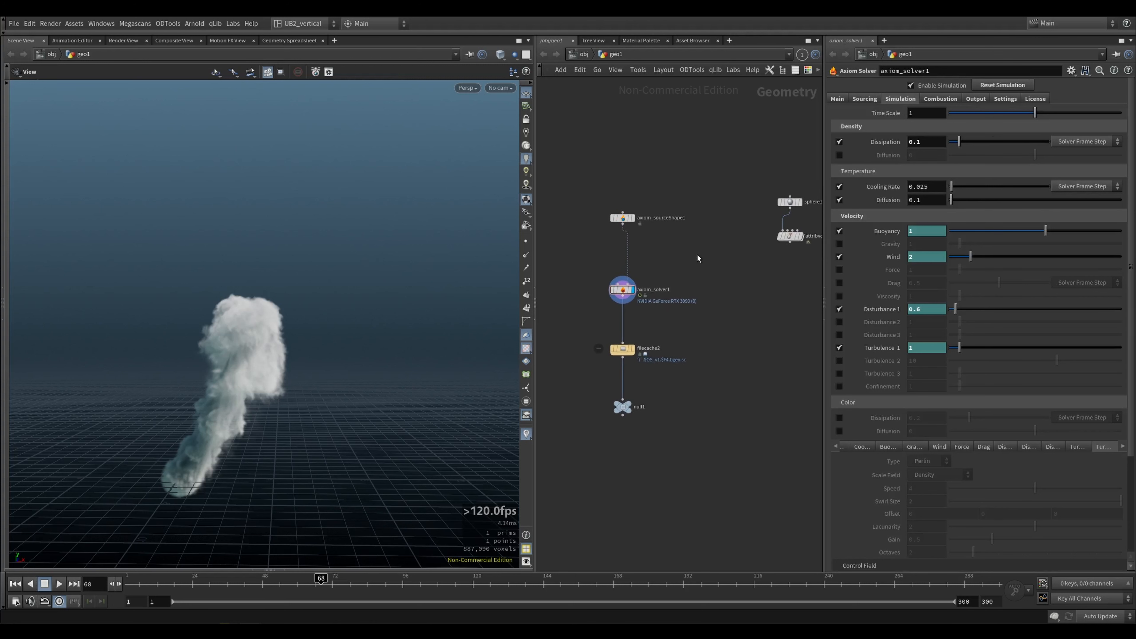
pyautogui.moveTo(756, 176); pyautogui.dragTo(790, 241)
pyautogui.moveTo(789, 235); pyautogui.dragTo(769, 248)
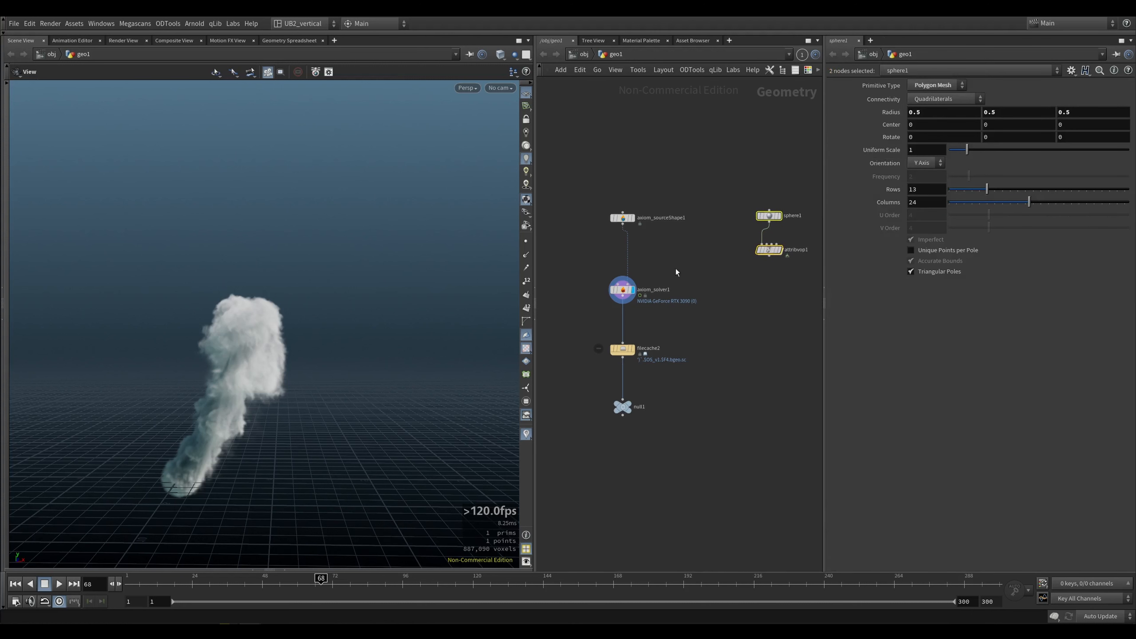
# - In the neighbouring node chain, move axiom_sourceShape2 and axiom_solver3 slightly upward to space out the layout
pyautogui.moveTo(676, 272); pyautogui.dragTo(832, 251, button='middle')
pyautogui.moveTo(635, 201); pyautogui.dragTo(666, 227, button='middle')
pyautogui.moveTo(640, 210); pyautogui.dragTo(642, 198)
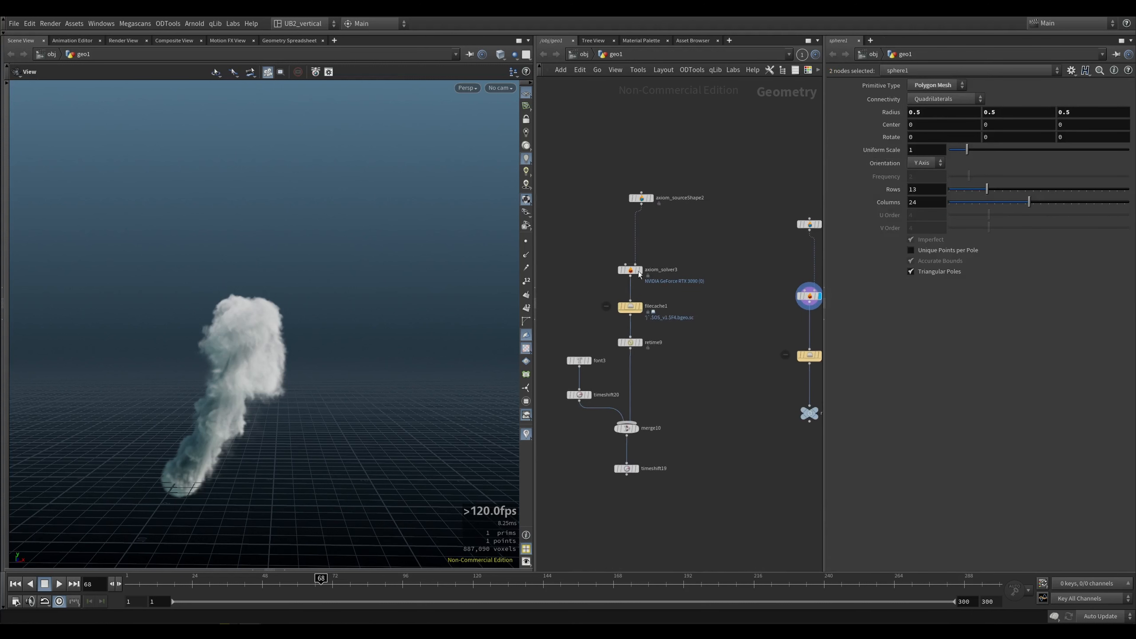
pyautogui.click(636, 265)
pyautogui.press('Escape')
pyautogui.moveTo(638, 271); pyautogui.dragTo(638, 258)
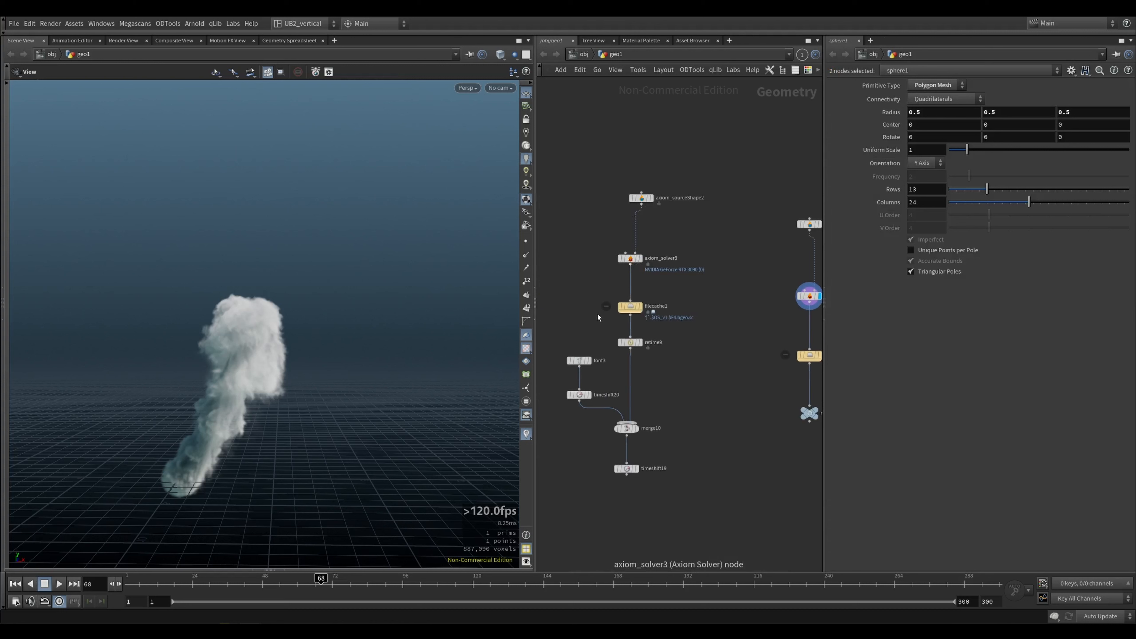
# - Display axiom_solver3 and the filecache1 node below it, and inspect the cache's node info
pyautogui.moveTo(238, 419); pyautogui.dragTo(269, 401, button='right')
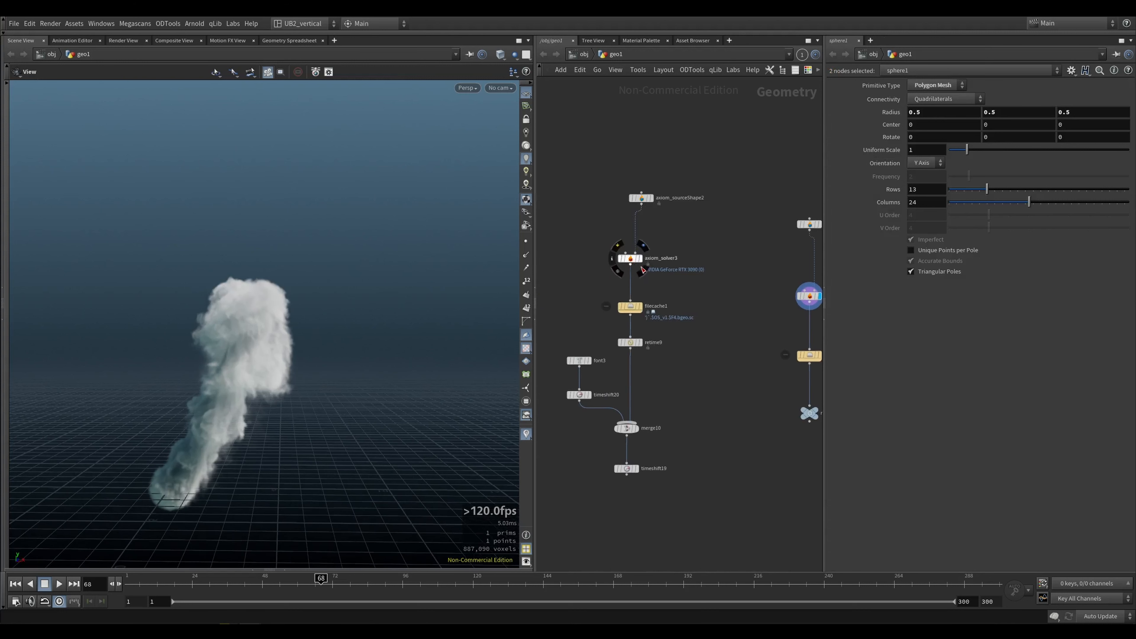
pyautogui.moveTo(673, 238); pyautogui.dragTo(614, 270)
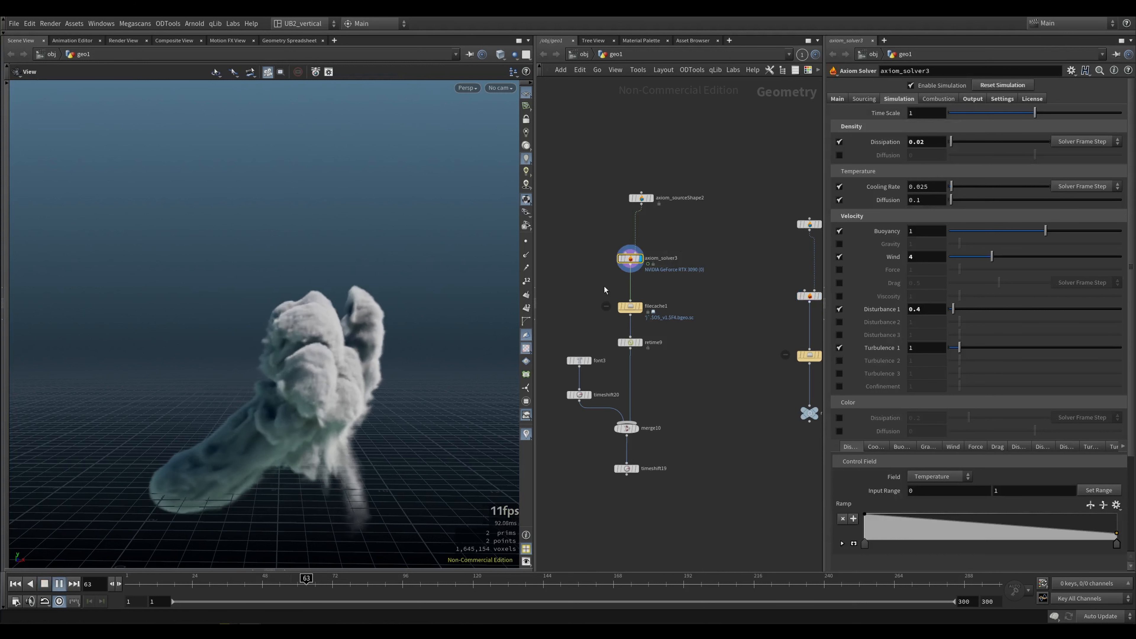
pyautogui.click(639, 306)
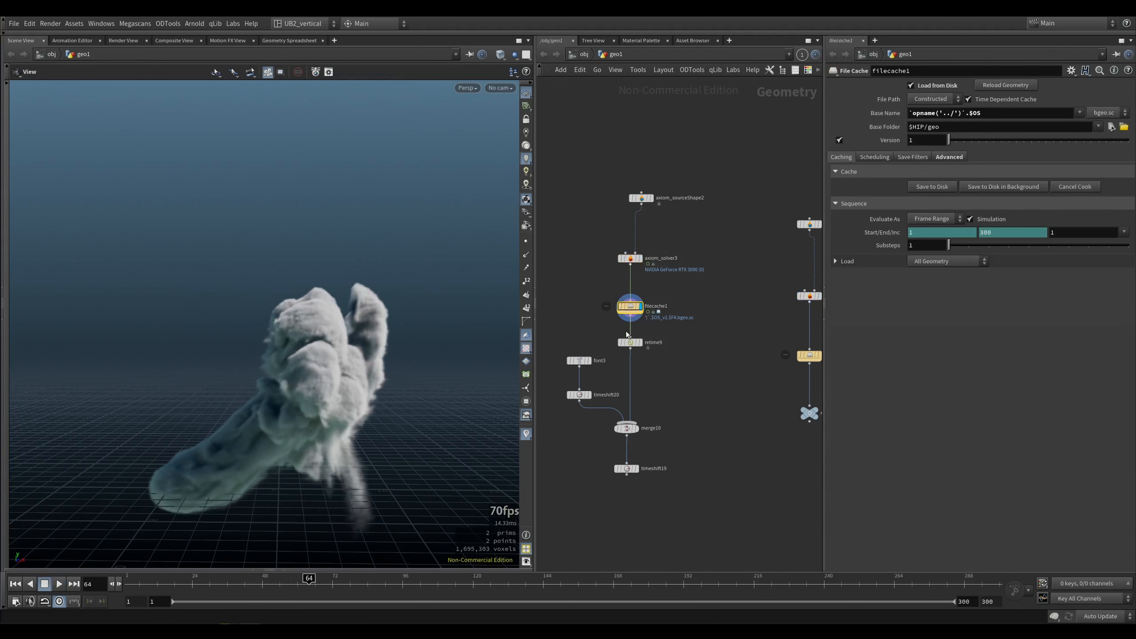
pyautogui.middleClick(632, 308)
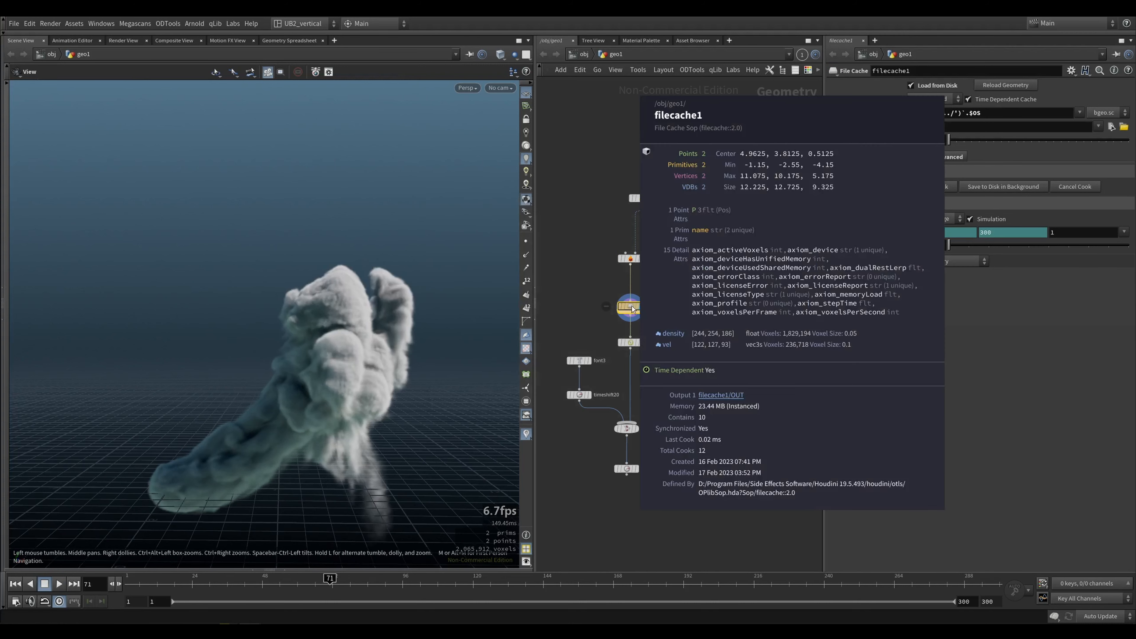
# - Display the retime9 node and check its volume blend mode options, keeping Advected
pyautogui.moveTo(658, 372); pyautogui.dragTo(681, 339, button='middle')
pyautogui.scroll(3, 681, 339)
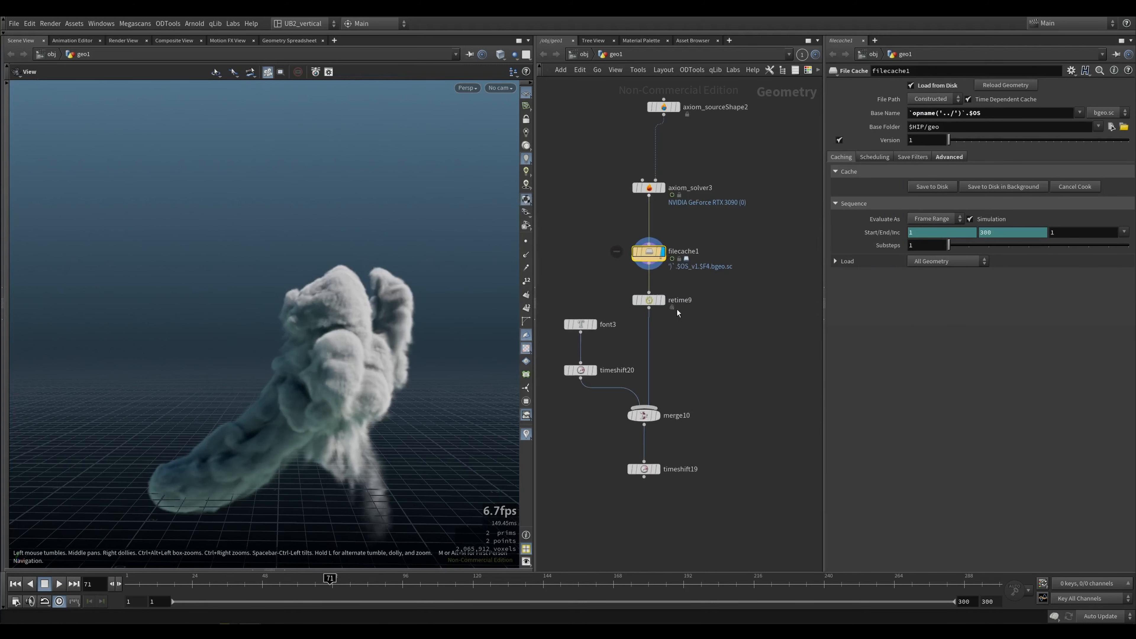
pyautogui.click(662, 300)
pyautogui.moveTo(711, 292); pyautogui.dragTo(622, 322)
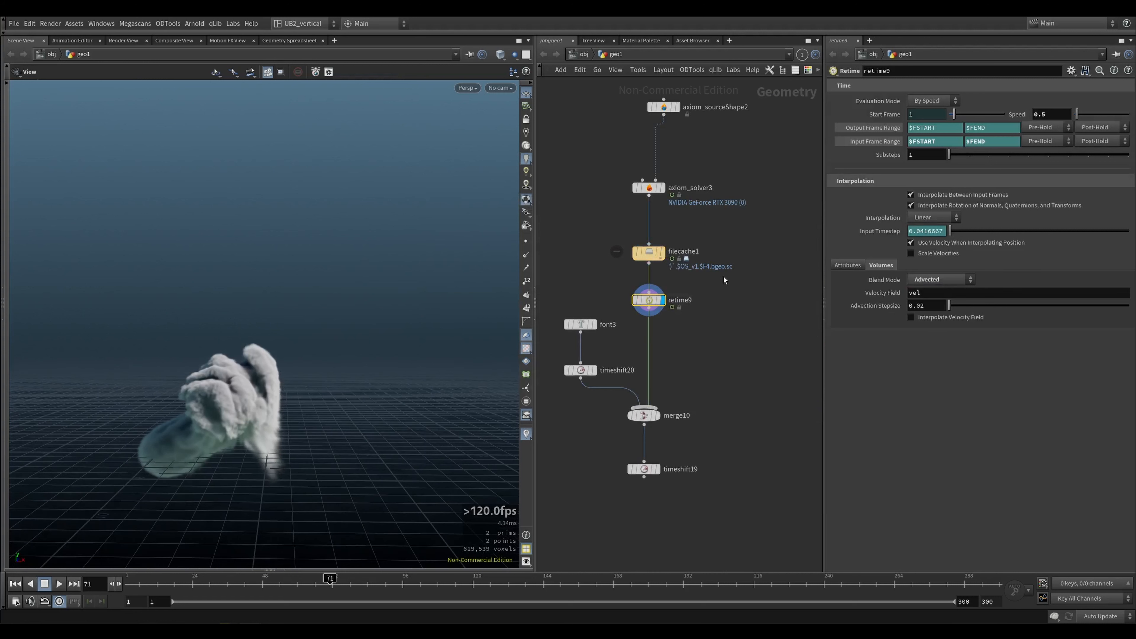
pyautogui.click(686, 331)
pyautogui.moveTo(300, 375); pyautogui.dragTo(316, 372, button='right')
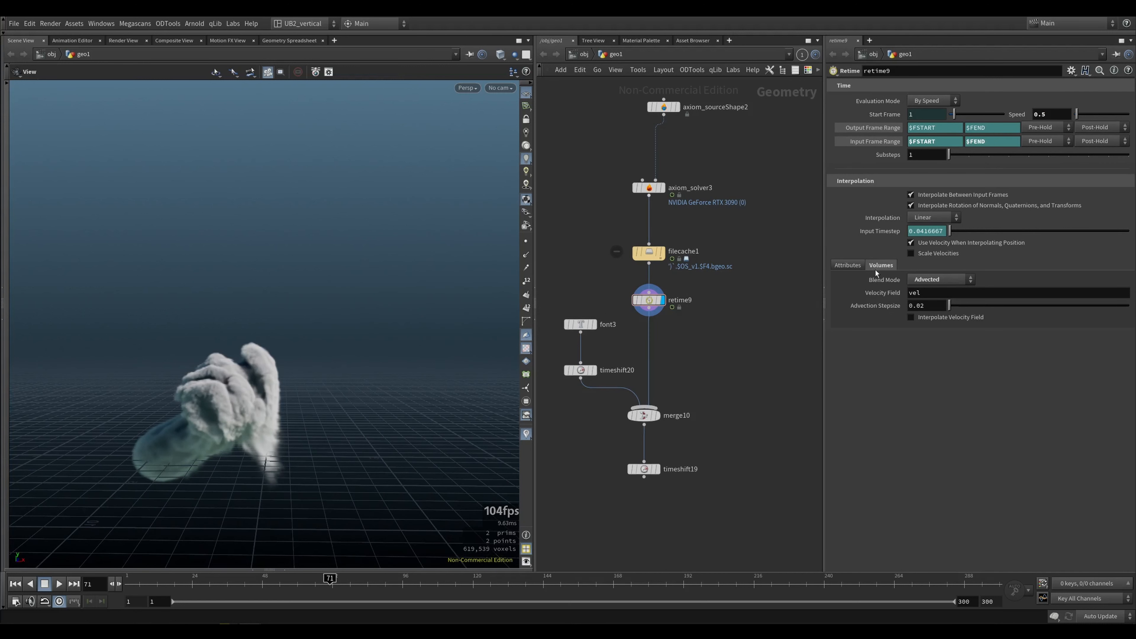
pyautogui.click(939, 280)
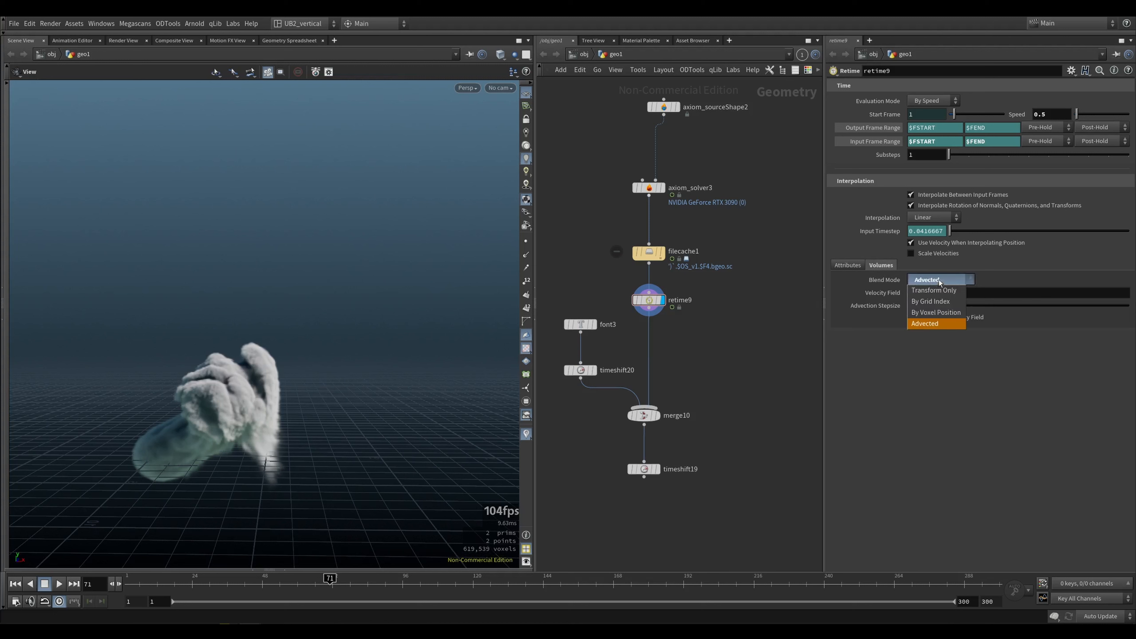
pyautogui.click(925, 323)
# - Play back the retimed smoke and examine the plume up close
pyautogui.moveTo(326, 386); pyautogui.dragTo(274, 386)
pyautogui.hotkey('ctrl', 'Up')
pyautogui.press('Up')
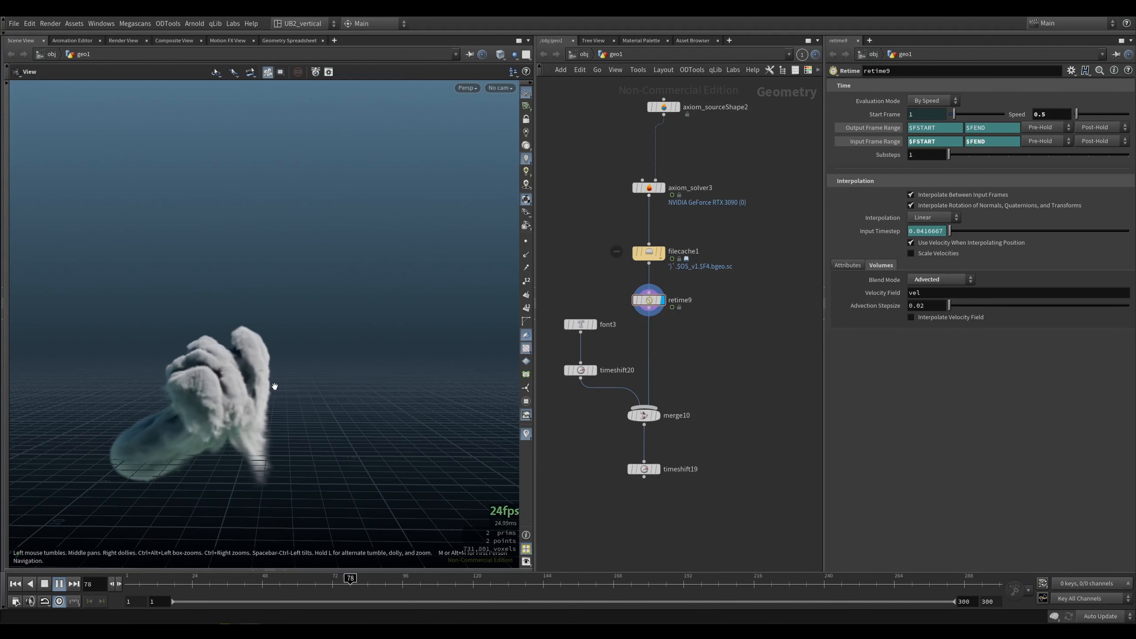
pyautogui.press('Up')
pyautogui.moveTo(298, 369); pyautogui.dragTo(281, 339, button='right')
pyautogui.press('Right')
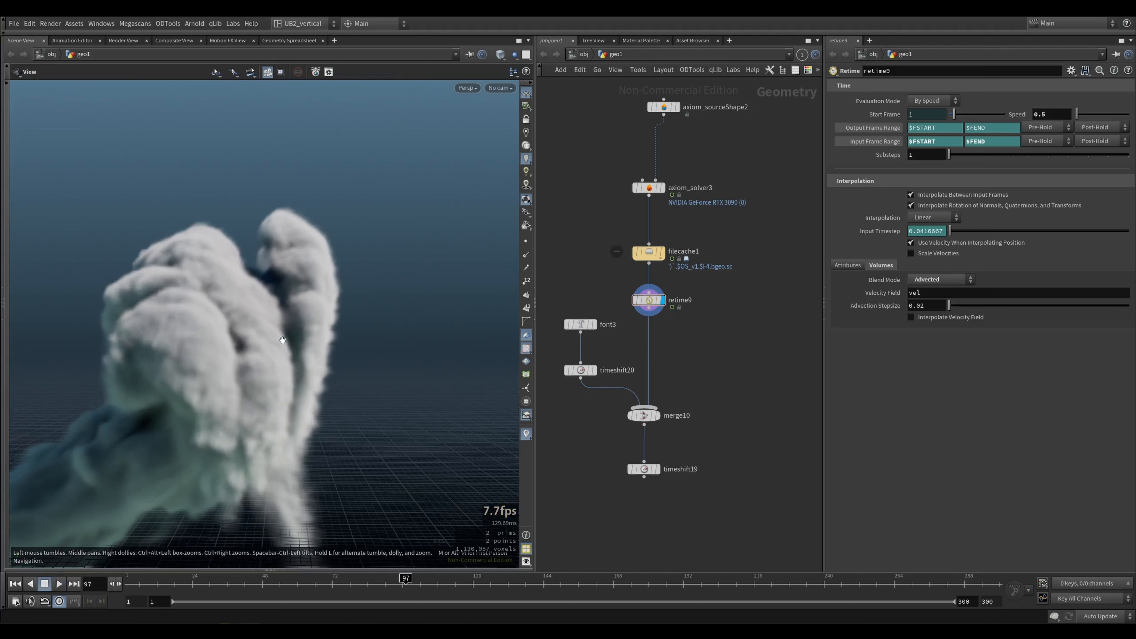
pyautogui.moveTo(181, 373); pyautogui.dragTo(208, 363, button='right')
pyautogui.moveTo(208, 363); pyautogui.dragTo(277, 340, button='middle')
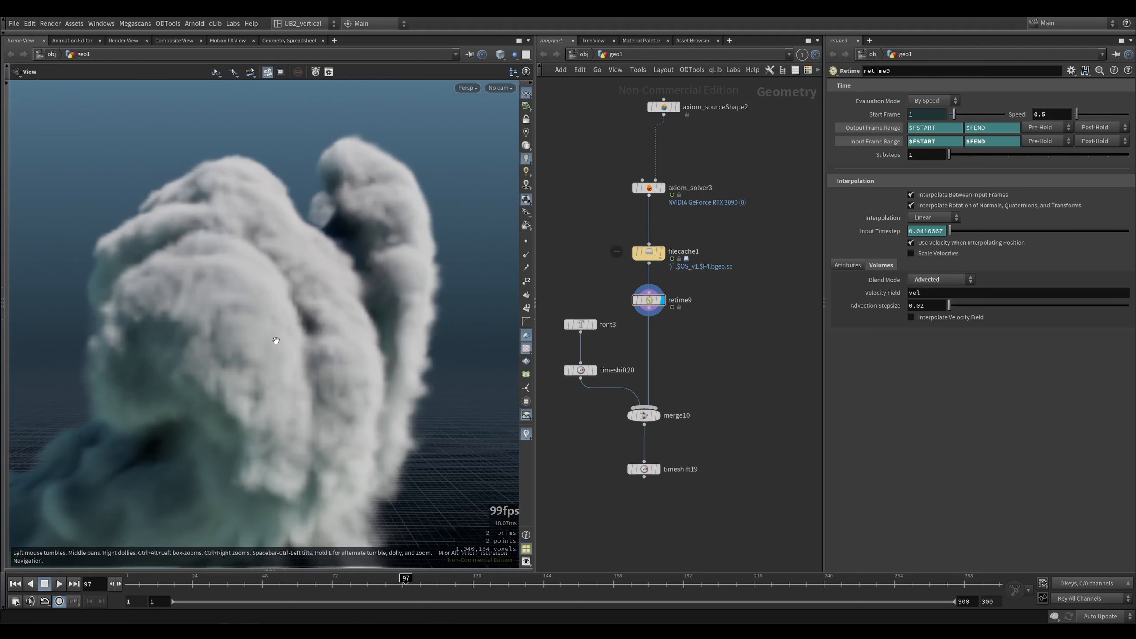
# - Step back and forth between frames 97 and 98 to compare the interpolated smoke
pyautogui.press('Left')
pyautogui.press('Right')
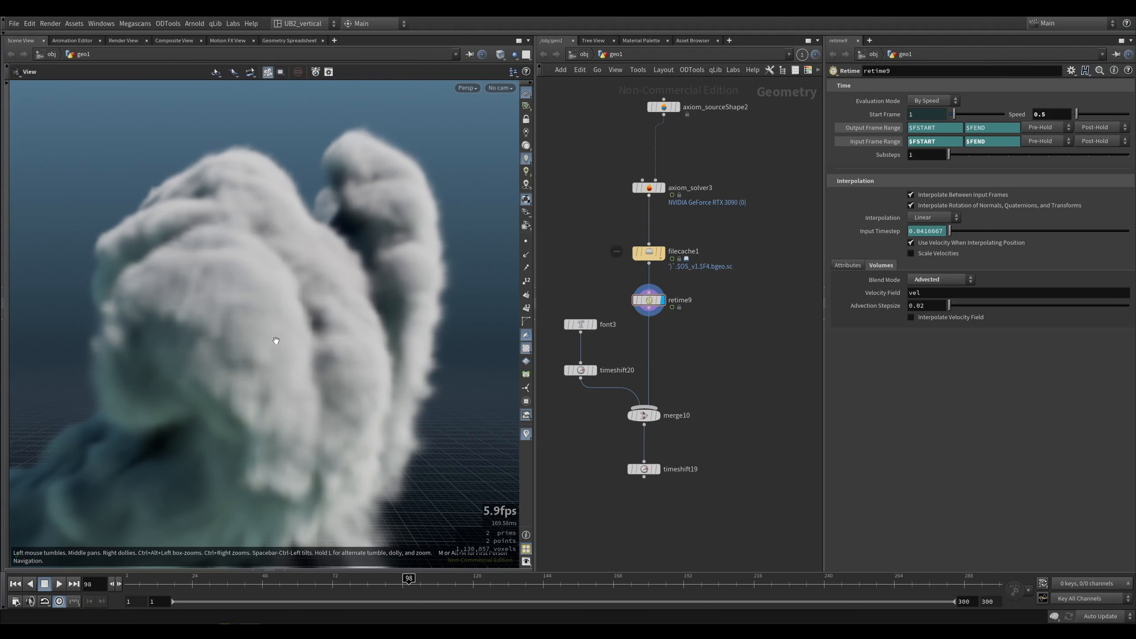
pyautogui.press('Left')
pyautogui.press('Right')
pyautogui.press('Left')
pyautogui.press('Right')
pyautogui.press('Left')
pyautogui.press('Right')
pyautogui.press('Left')
pyautogui.press('Right')
pyautogui.press('Left')
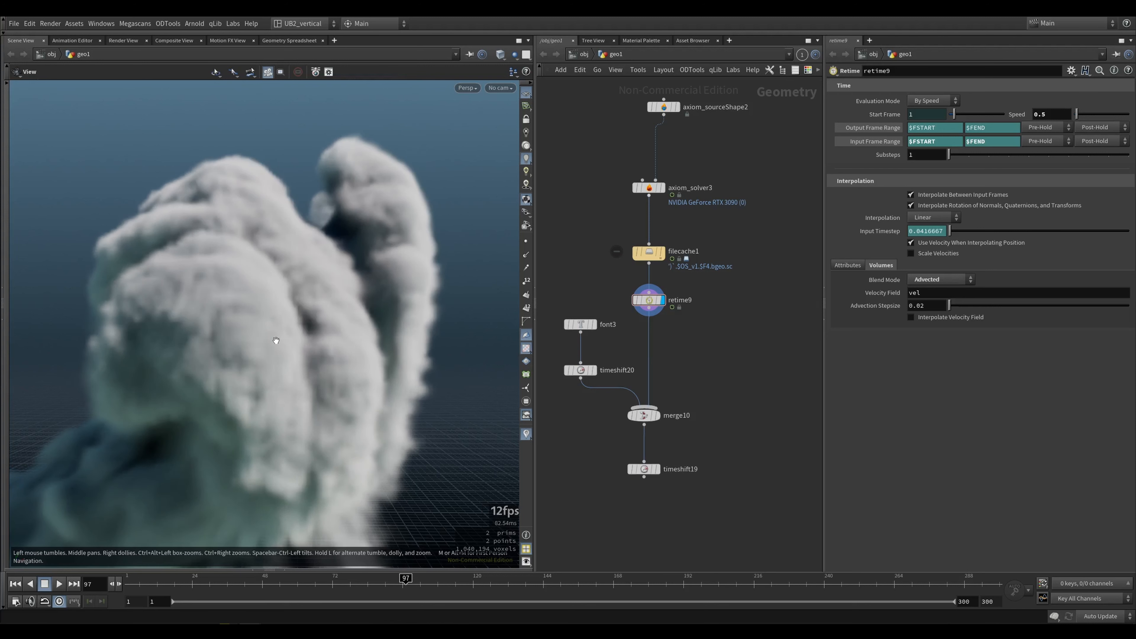
# - Display merge10 so that the whole smoke plume and the frame number text are in view
pyautogui.moveTo(275, 323); pyautogui.dragTo(187, 436, button='right')
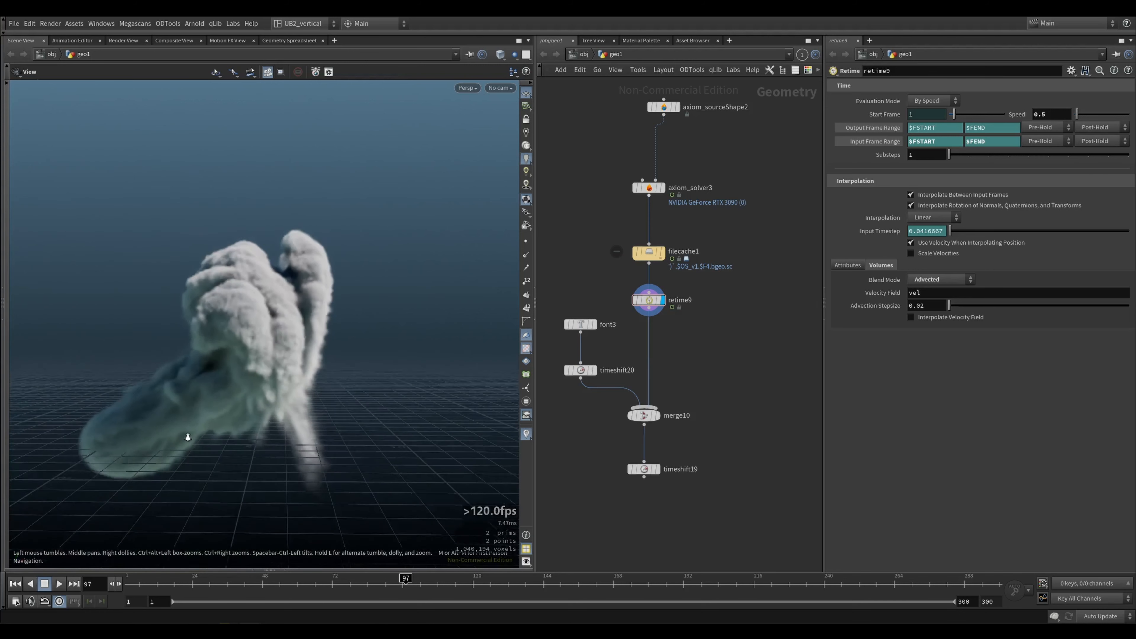
pyautogui.moveTo(331, 372); pyautogui.dragTo(269, 393, button='middle')
pyautogui.click(655, 415)
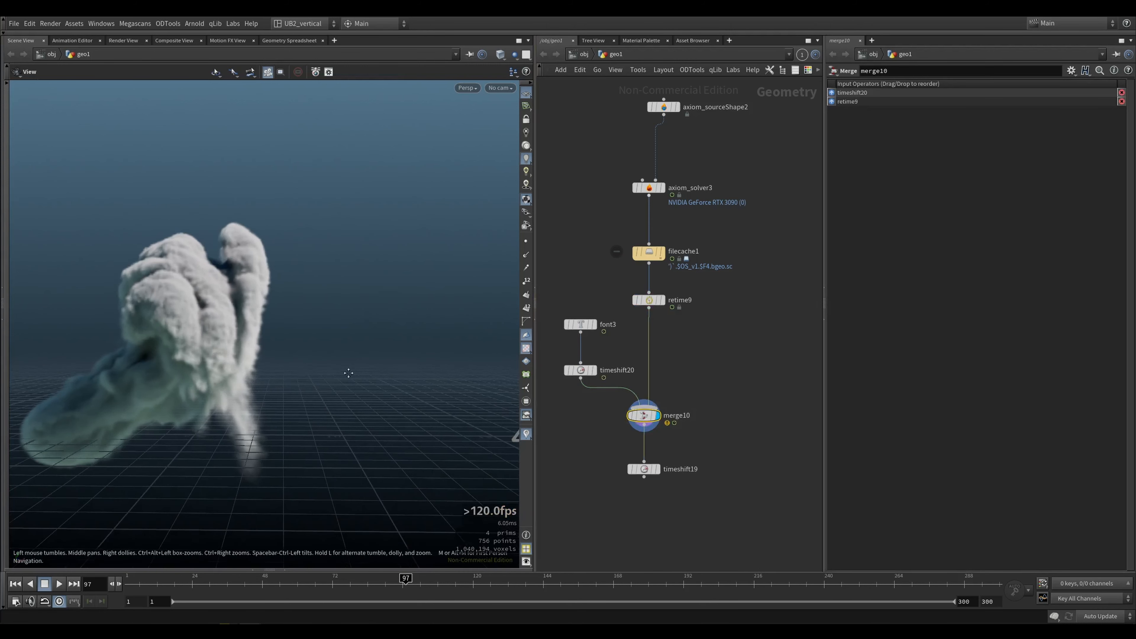
pyautogui.moveTo(284, 404); pyautogui.dragTo(280, 409, button='right')
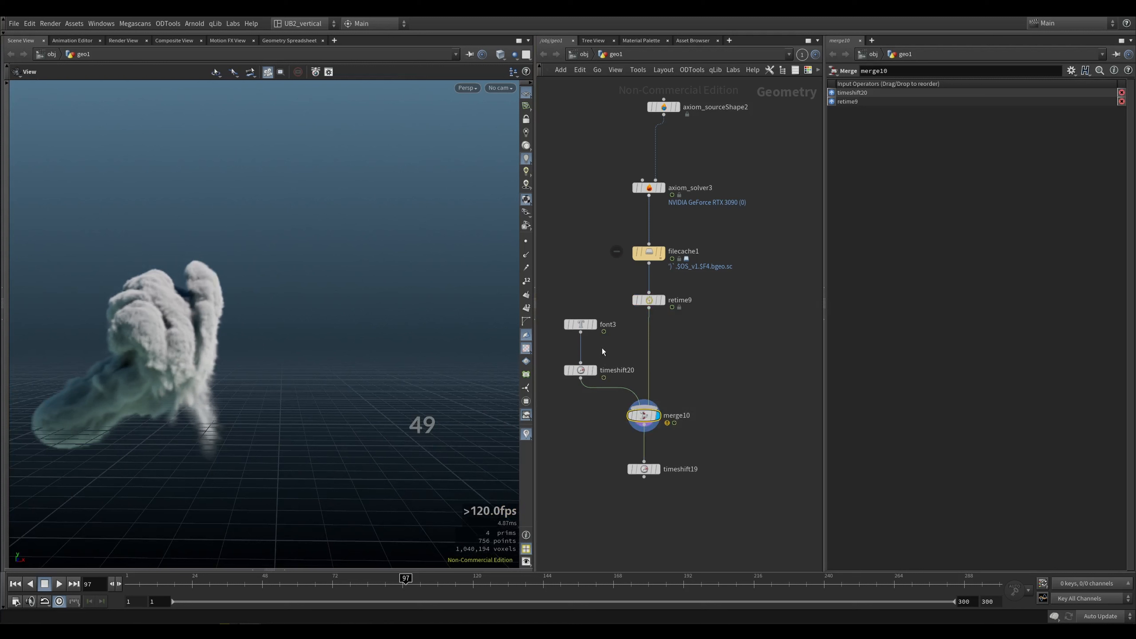
# - Inspect the $FF text expression in font3 and compare it with the frame number beside the smoke
pyautogui.click(580, 324)
pyautogui.doubleClick(856, 124)
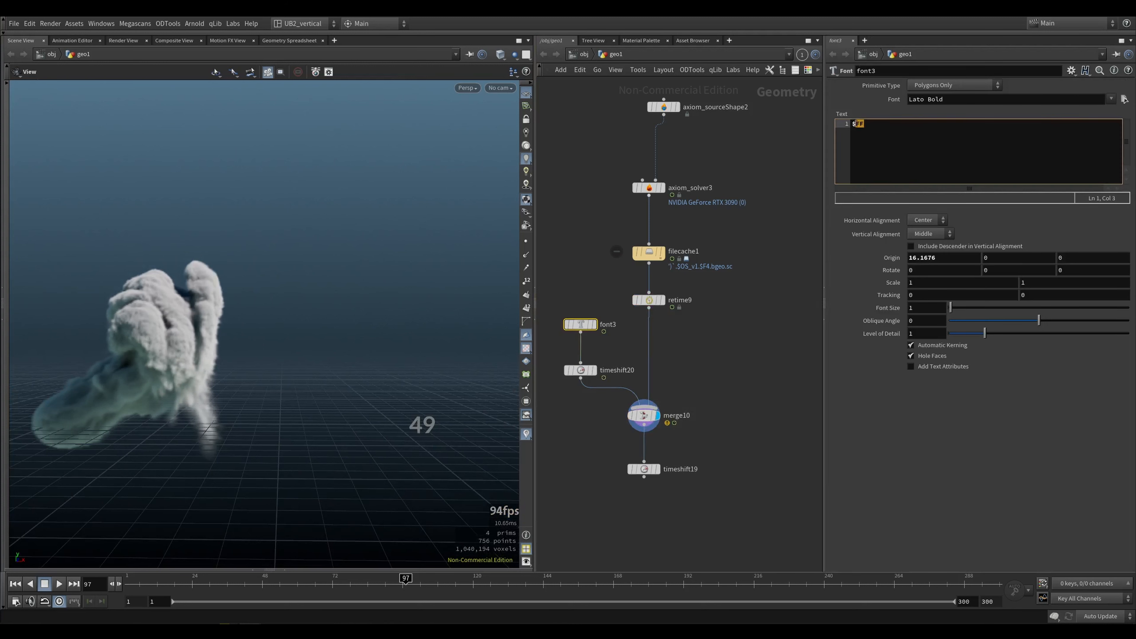
pyautogui.moveTo(392, 379); pyautogui.dragTo(384, 372, button='middle')
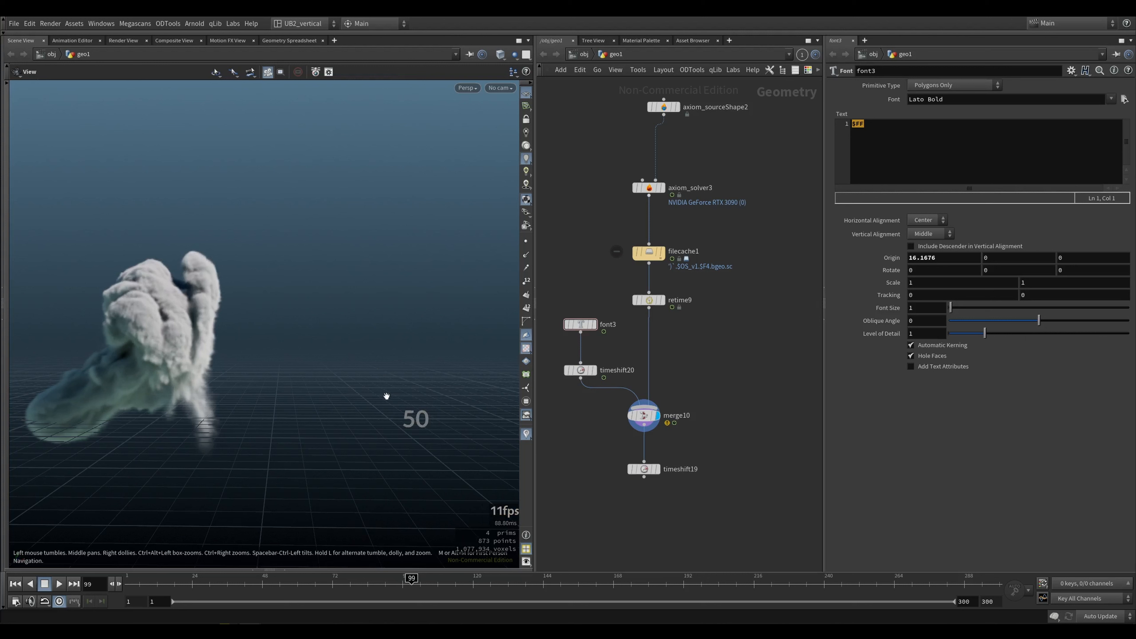
pyautogui.moveTo(356, 398); pyautogui.dragTo(359, 404, button='middle')
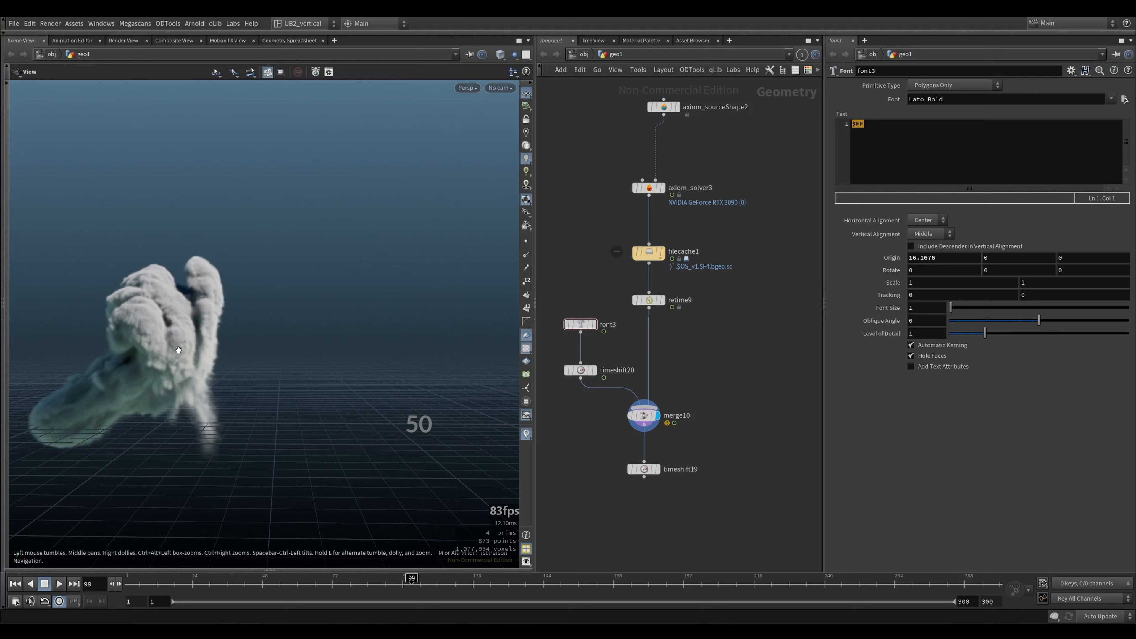
# - Display the timeshift19 node and step forward frame by frame to check its sub-frame offset
pyautogui.press('s')
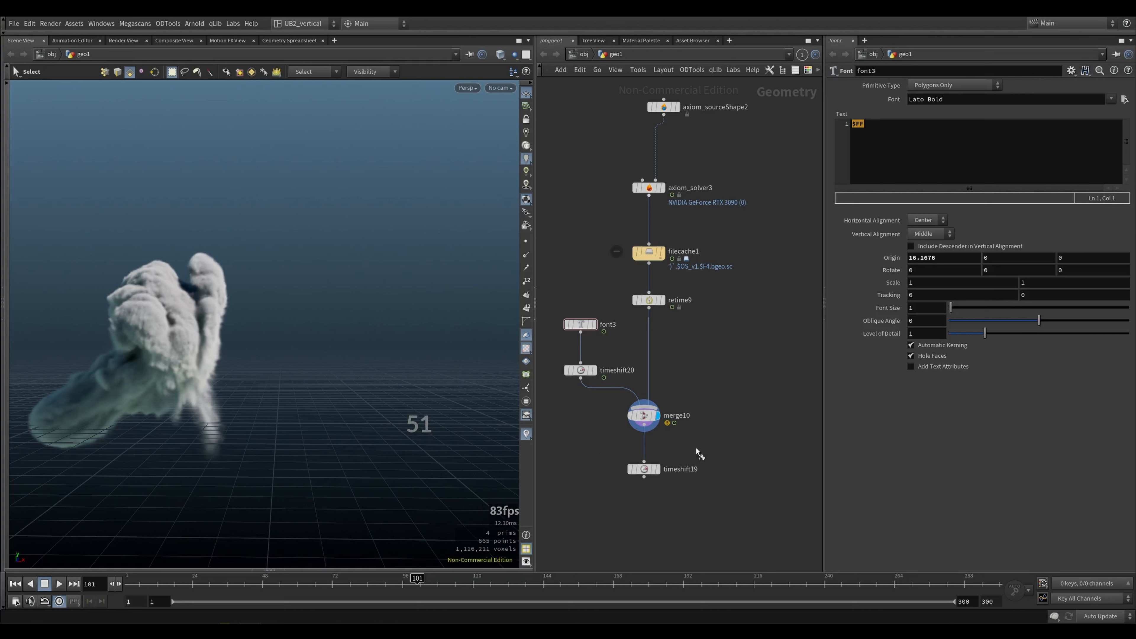
pyautogui.click(655, 469)
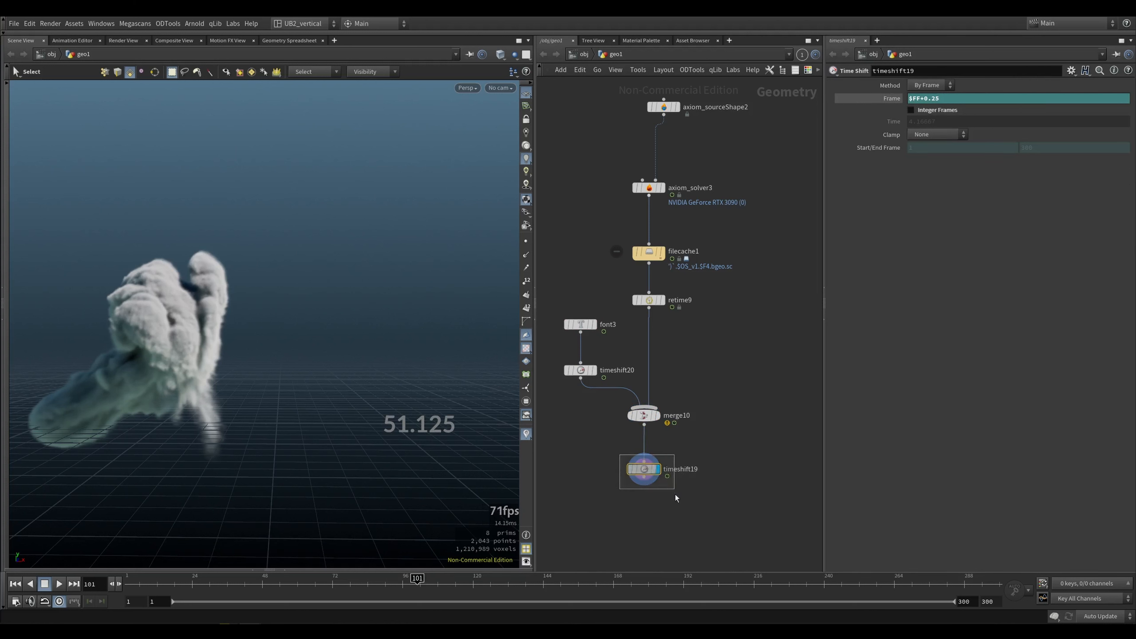
pyautogui.press('Right')
pyautogui.press('Right')
pyautogui.press('Right')
pyautogui.press('Right')
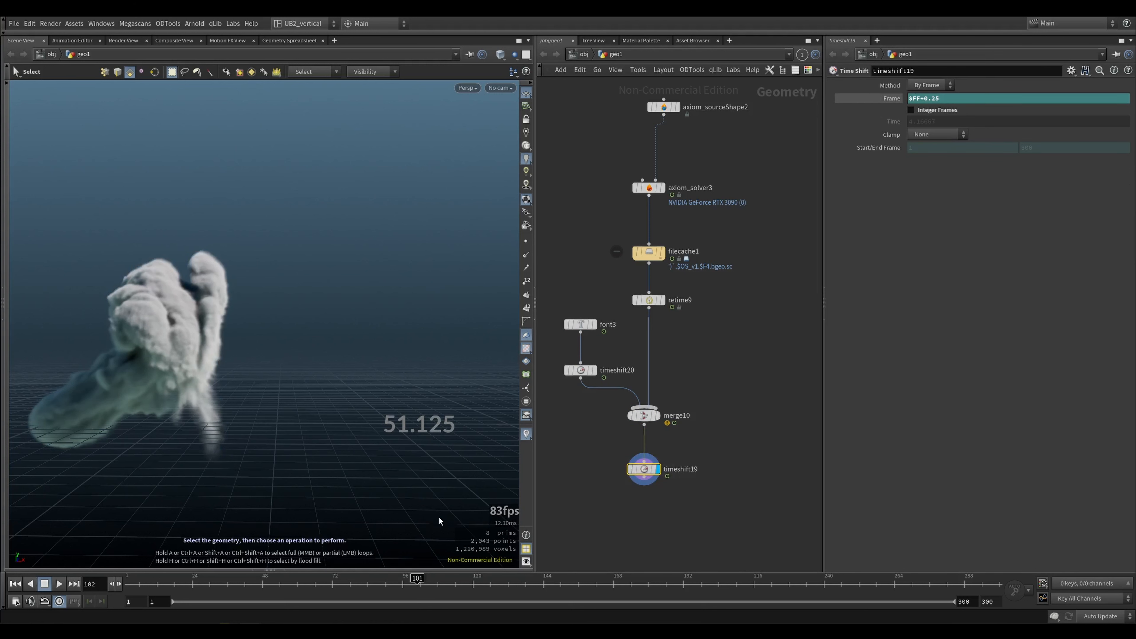
pyautogui.press('Right')
pyautogui.press('Right')
pyautogui.press('Right')
pyautogui.press('Right')
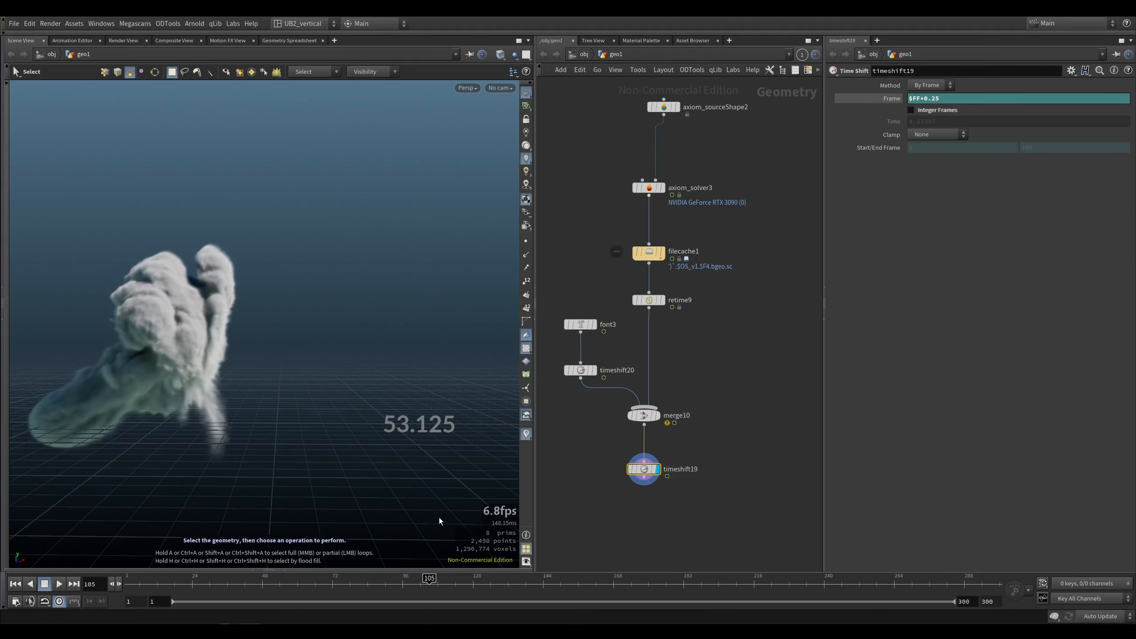
pyautogui.press('Right')
pyautogui.press('Right')
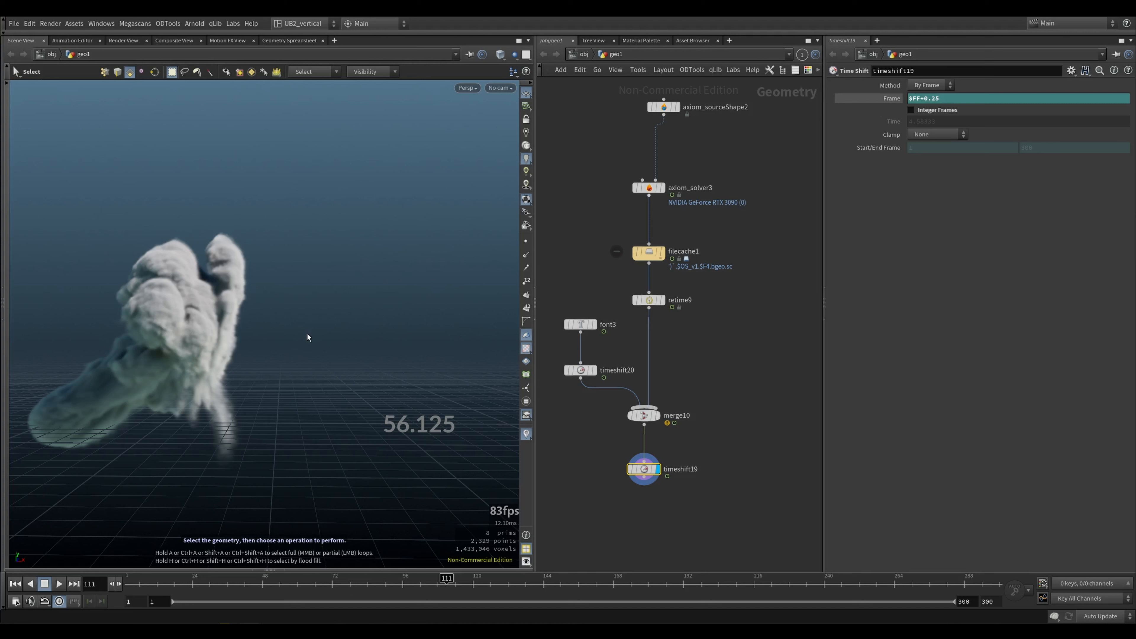
# - Reframe the time-shifted smoke and play it back
pyautogui.press('Escape')
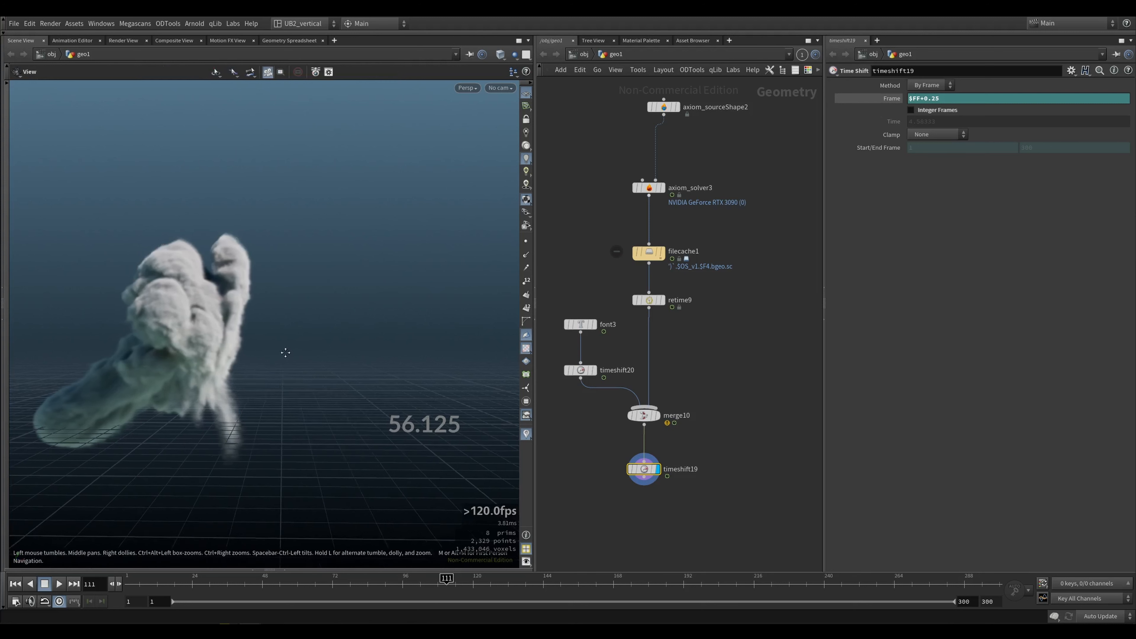
pyautogui.moveTo(281, 358); pyautogui.dragTo(278, 345)
pyautogui.press('s')
pyautogui.press('Up')
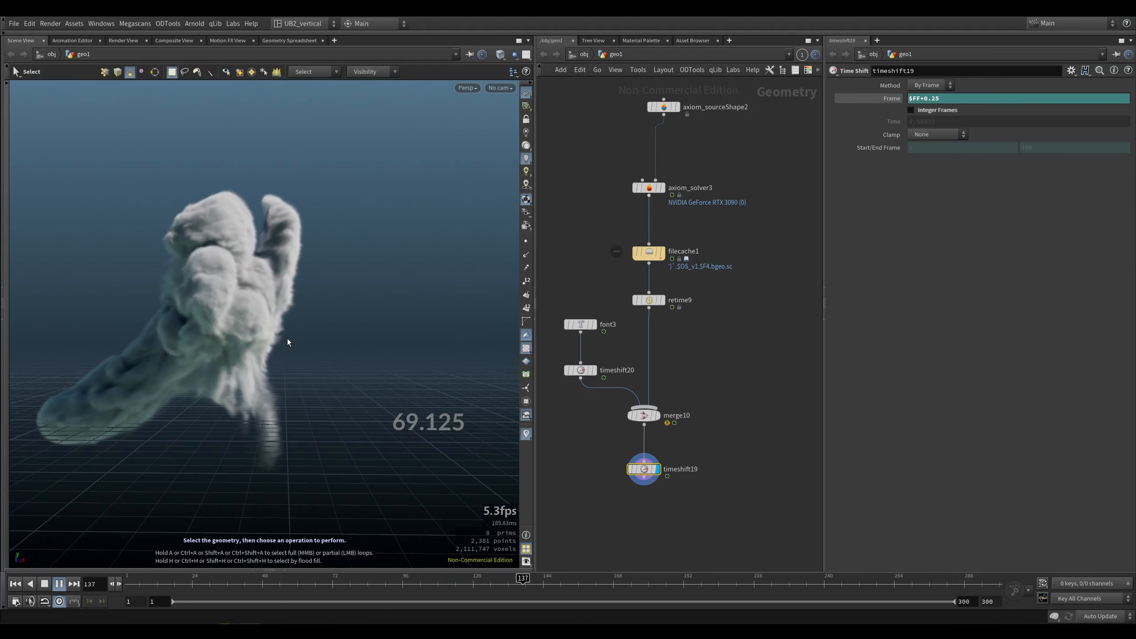
# - Shift the view of the time-shifted smoke and play it back up to frame 168
pyautogui.press('Up')
pyautogui.moveTo(626, 520); pyautogui.dragTo(628, 441, button='middle')
pyautogui.keyDown('alt'); pyautogui.moveTo(355, 371); pyautogui.dragTo(342, 383, button='middle'); pyautogui.keyUp('alt')
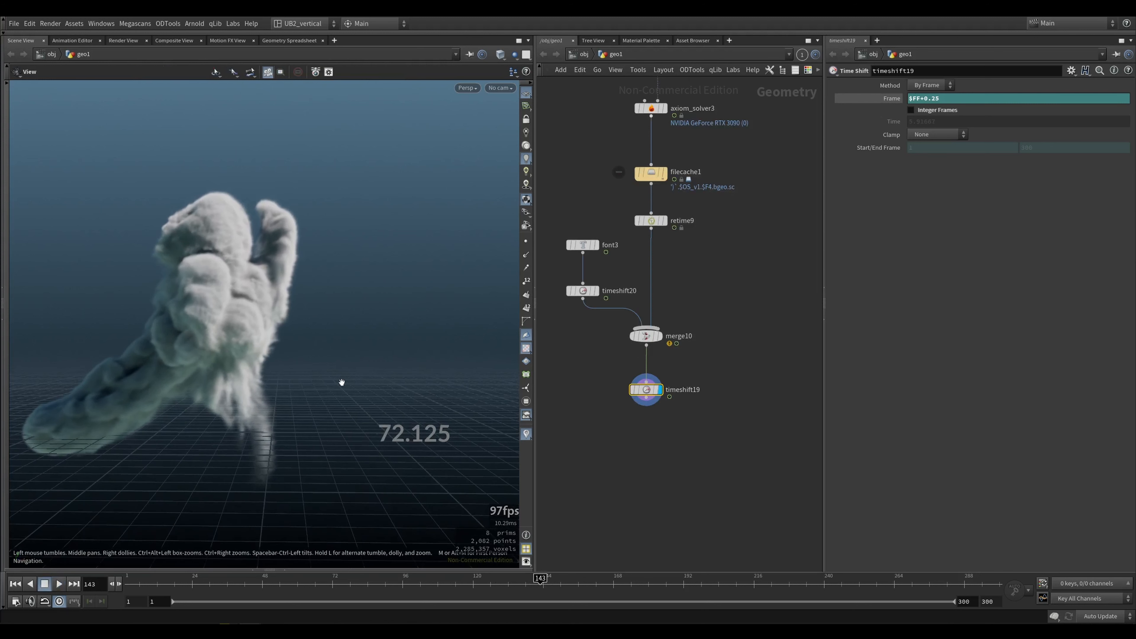
pyautogui.press('Up')
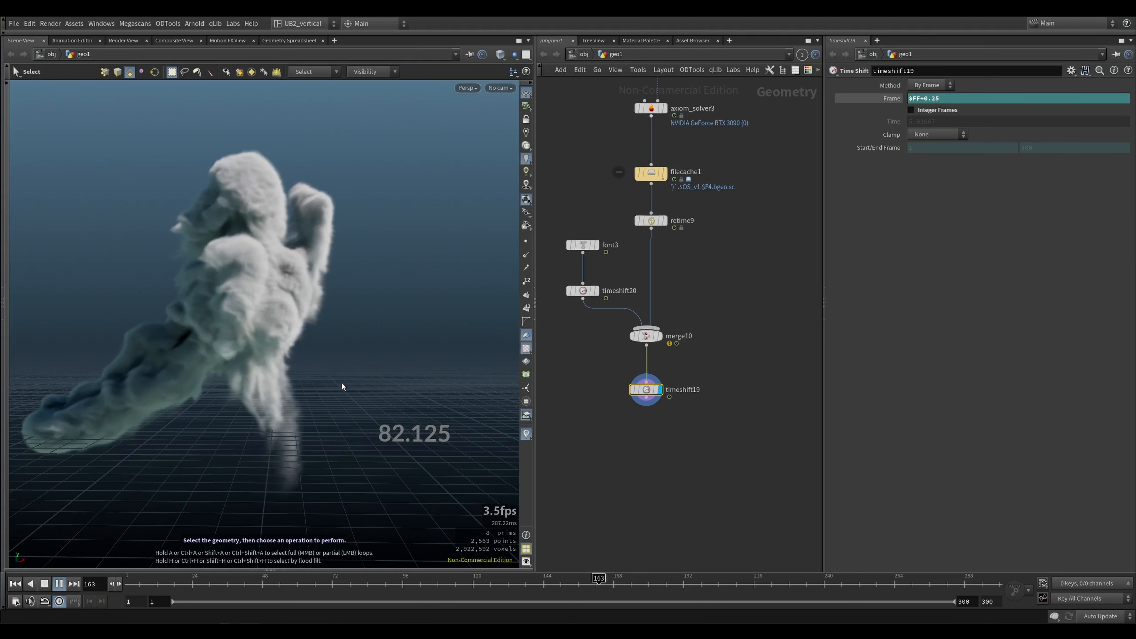
pyautogui.press('Up')
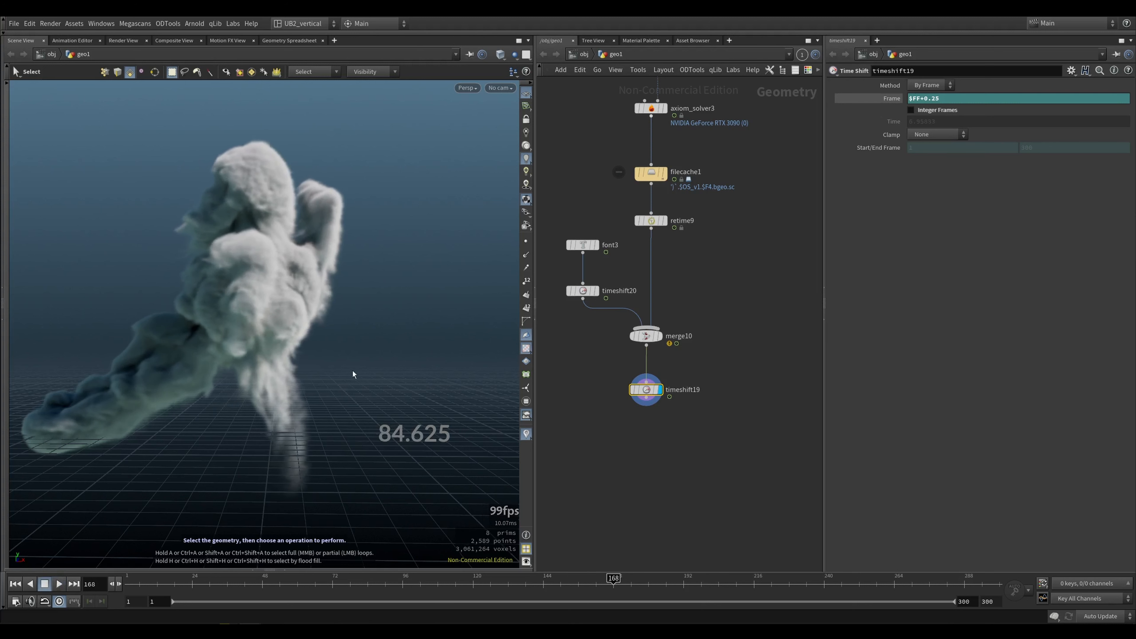
# - Fit the smoke and frame number in the view, flipbook frames 1 to 300 and play the result back
pyautogui.keyDown('alt'); pyautogui.moveTo(351, 370); pyautogui.dragTo(310, 362, button='right'); pyautogui.keyUp('alt')
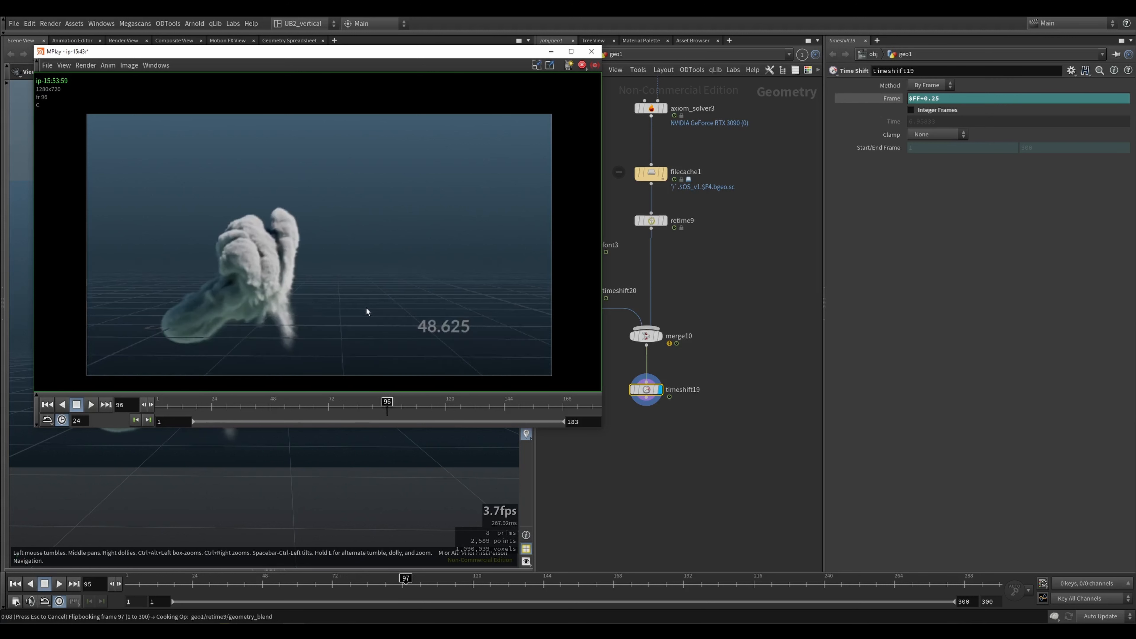
pyautogui.moveTo(179, 409); pyautogui.dragTo(172, 415)
pyautogui.press('Up')
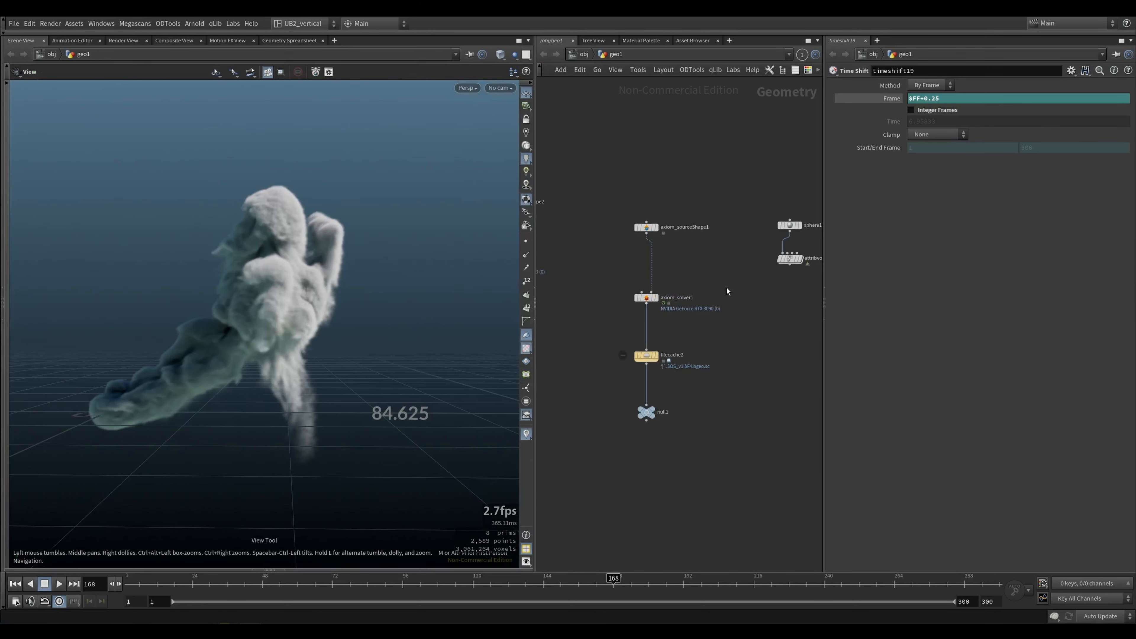
# - Display axiom_solver1 at the first frame and examine the step-scaling options for its source density
pyautogui.moveTo(711, 280); pyautogui.dragTo(649, 305, button='middle')
pyautogui.hotkey('ctrl', 'Up')
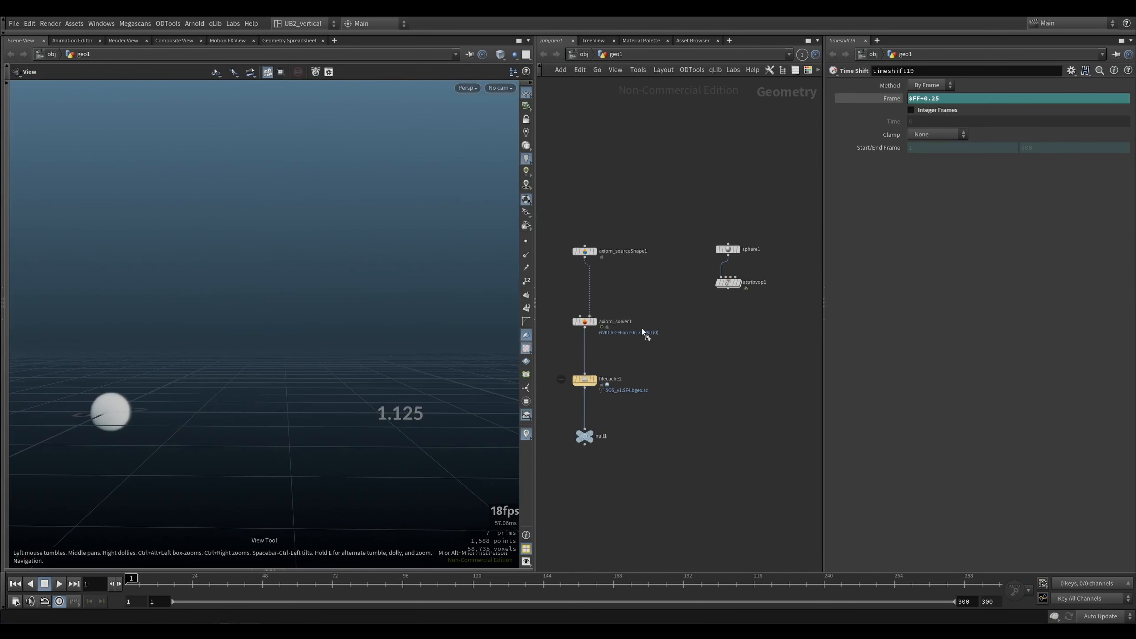
pyautogui.click(584, 321)
pyautogui.click(861, 98)
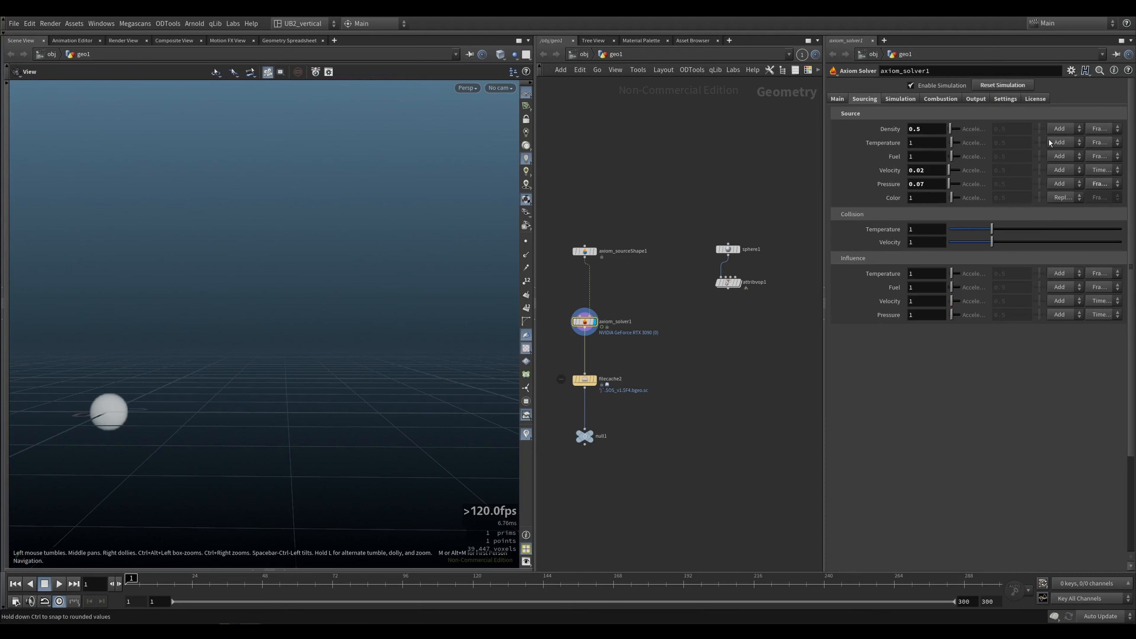
pyautogui.click(1101, 129)
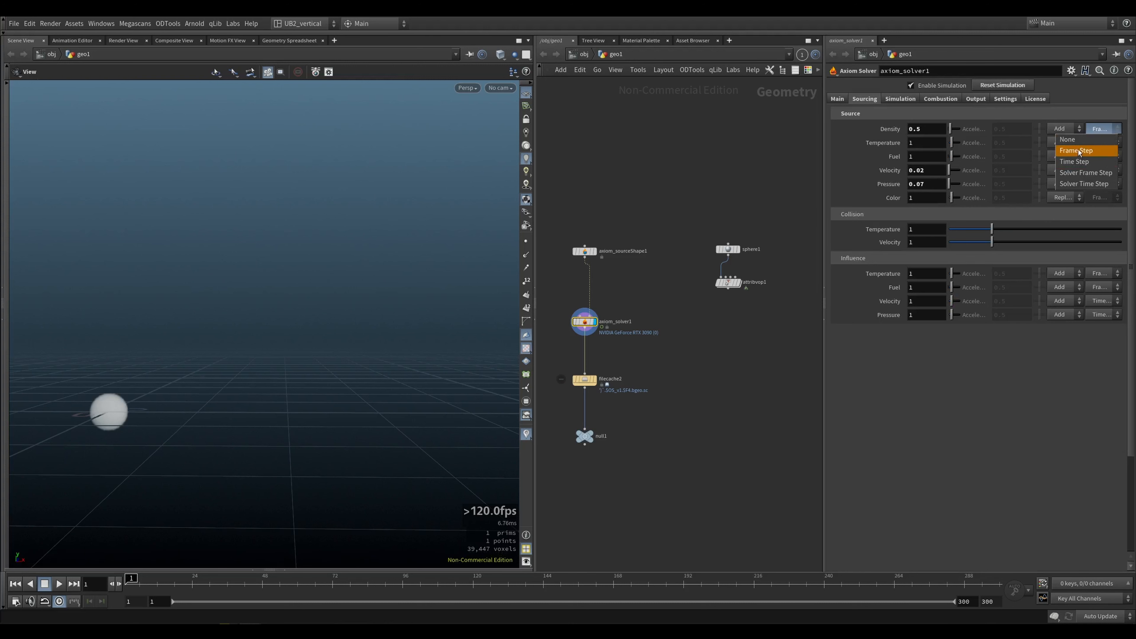
pyautogui.click(1076, 162)
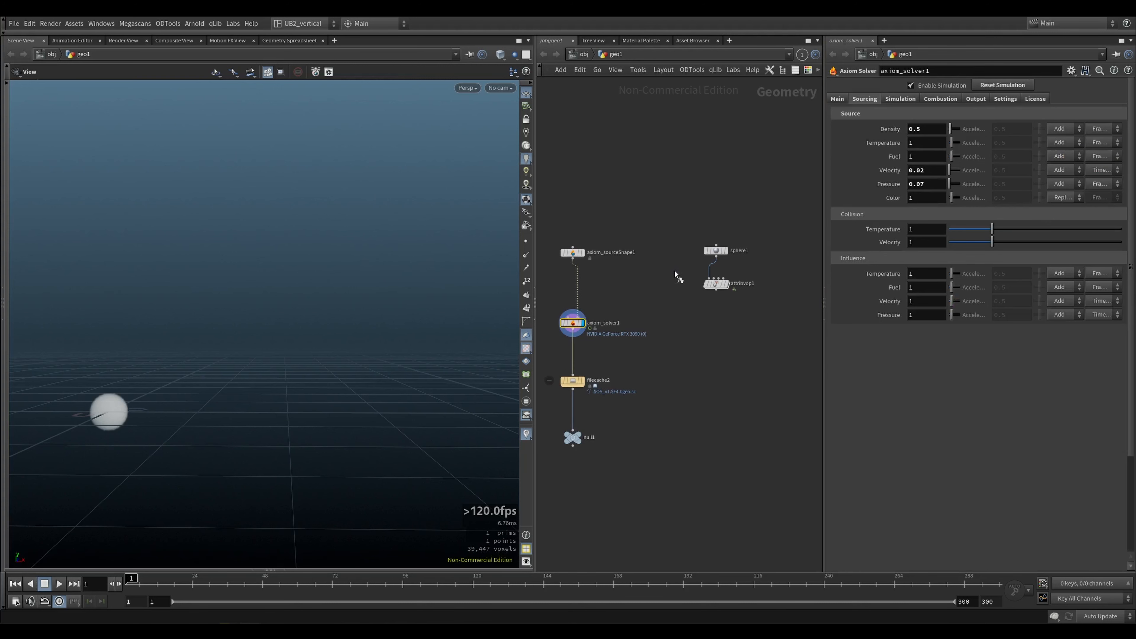
# - Display attribvop1 with the Geometry Spreadsheet beneath the viewport, and inspect the bind1 node inside its network
pyautogui.click(717, 283)
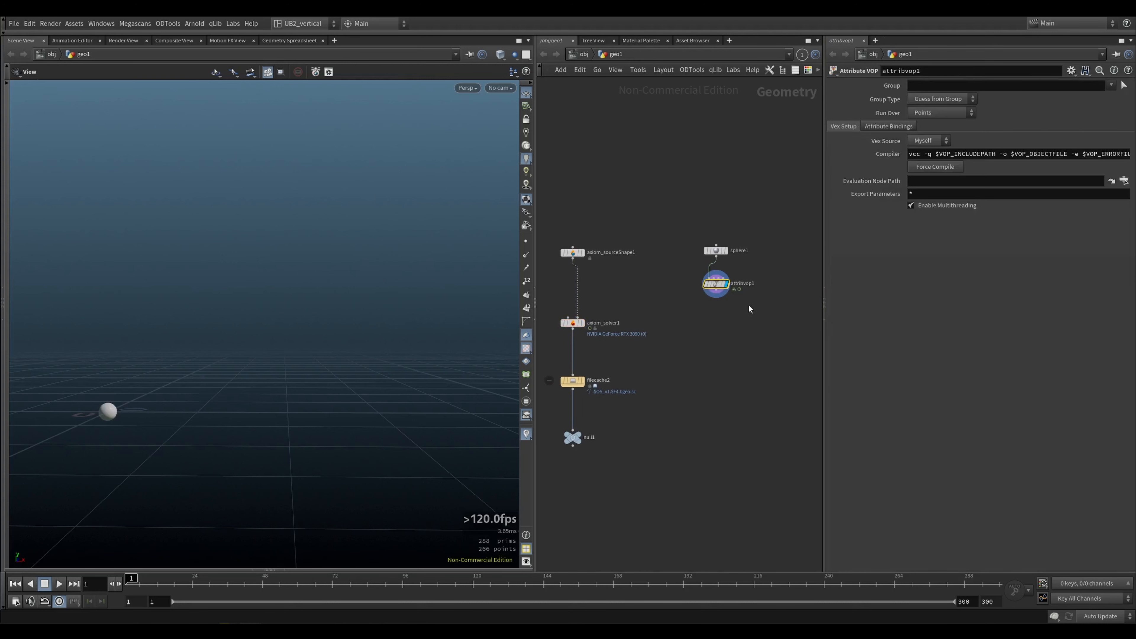
pyautogui.click(285, 569)
pyautogui.moveTo(264, 401); pyautogui.dragTo(266, 366)
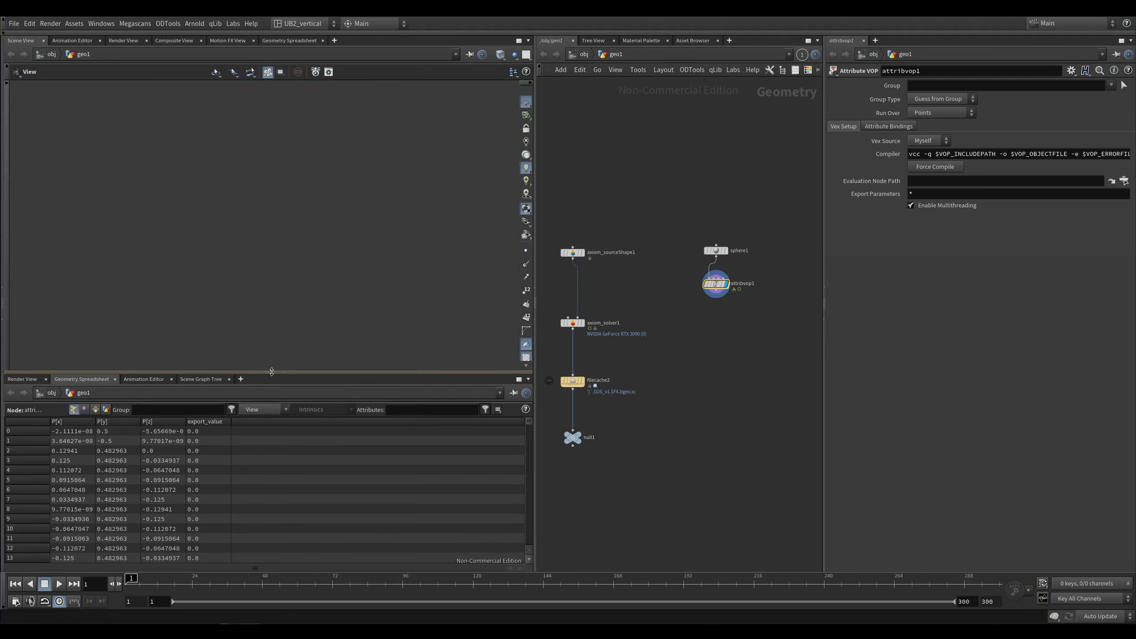
pyautogui.doubleClick(716, 285)
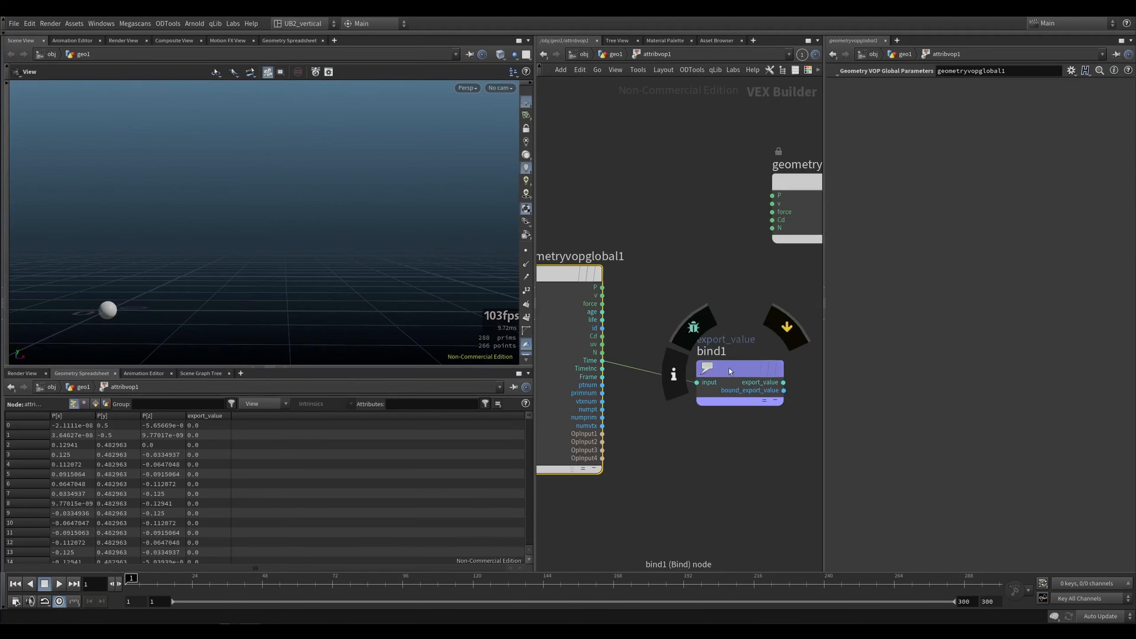
pyautogui.moveTo(730, 366); pyautogui.dragTo(733, 353)
pyautogui.scroll(1, 636, 356)
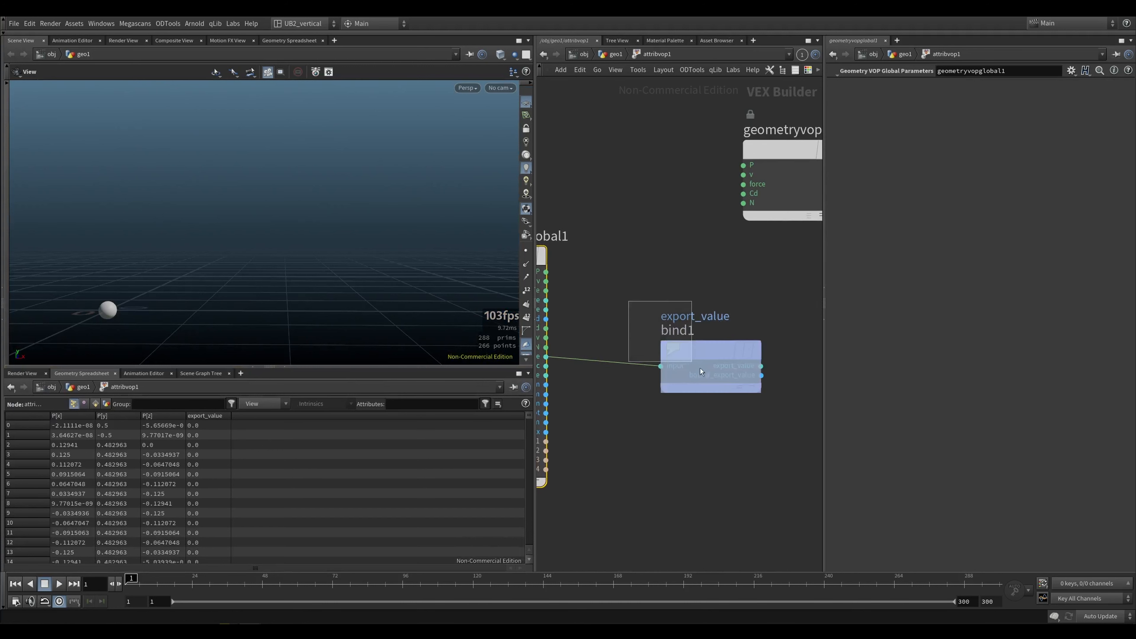
pyautogui.click(700, 367)
# - Scrub between frames 24, 25 and 49 and compare the Time-driven export_value in the spreadsheet
pyautogui.moveTo(134, 582); pyautogui.dragTo(190, 585)
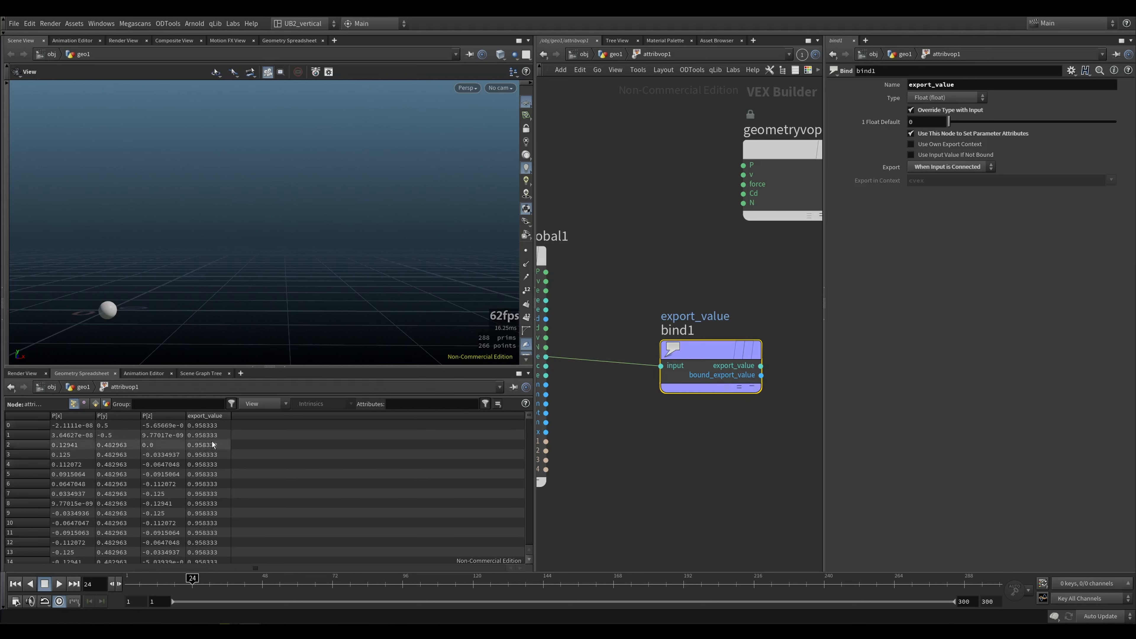
pyautogui.click(195, 585)
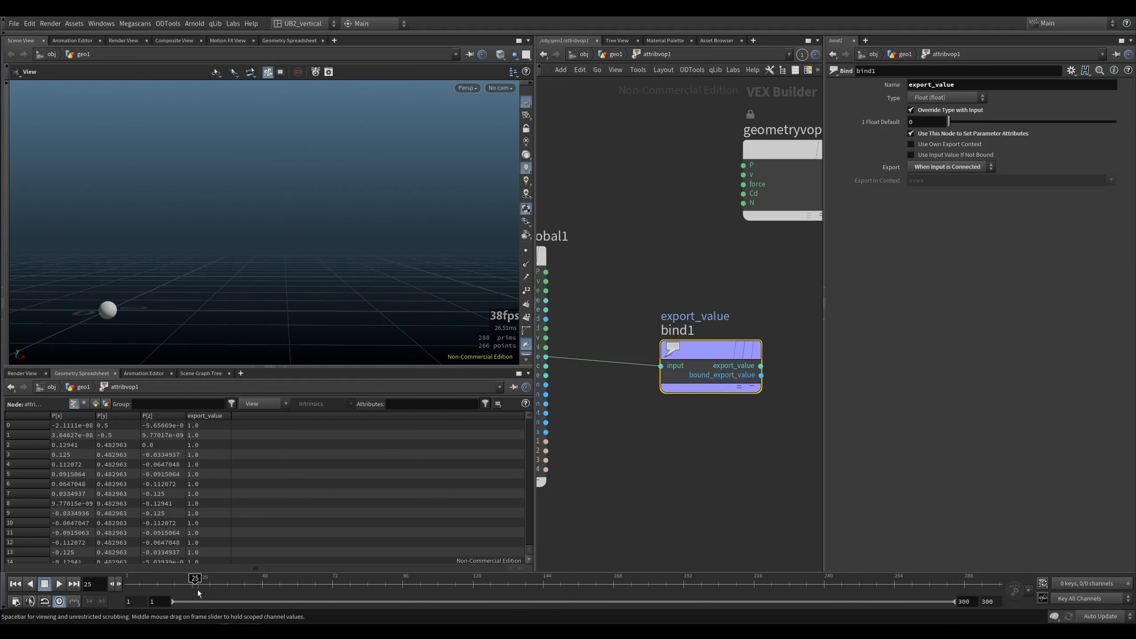
pyautogui.moveTo(198, 586)
pyautogui.mouseDown()
pyautogui.moveTo(129, 585)
pyautogui.moveTo(187, 587)
pyautogui.mouseUp()
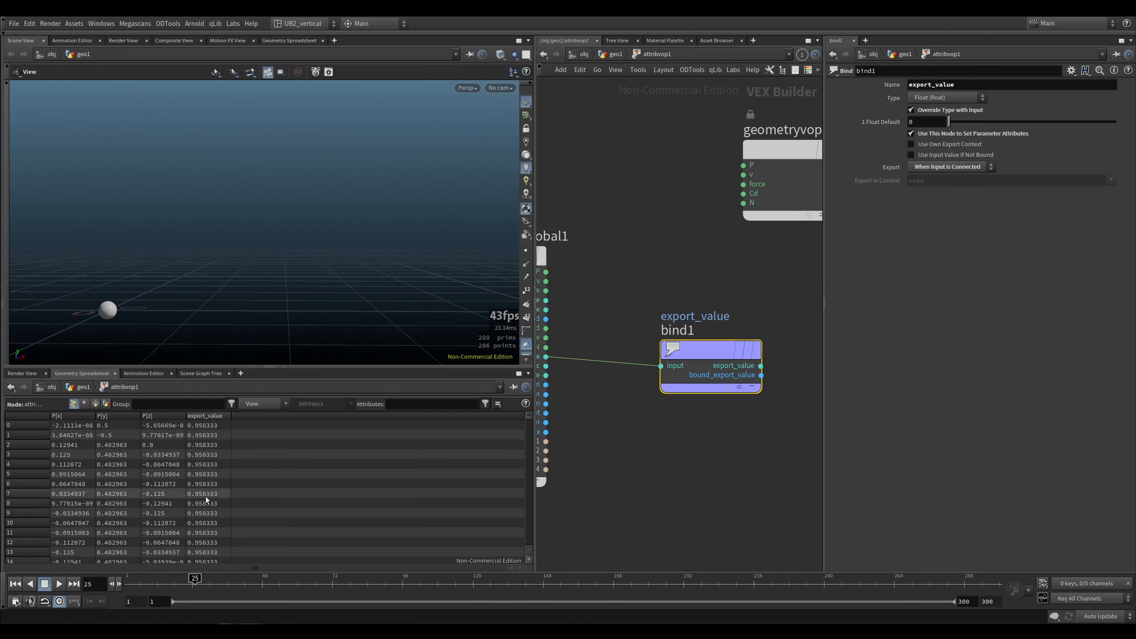
pyautogui.moveTo(204, 584); pyautogui.dragTo(251, 584)
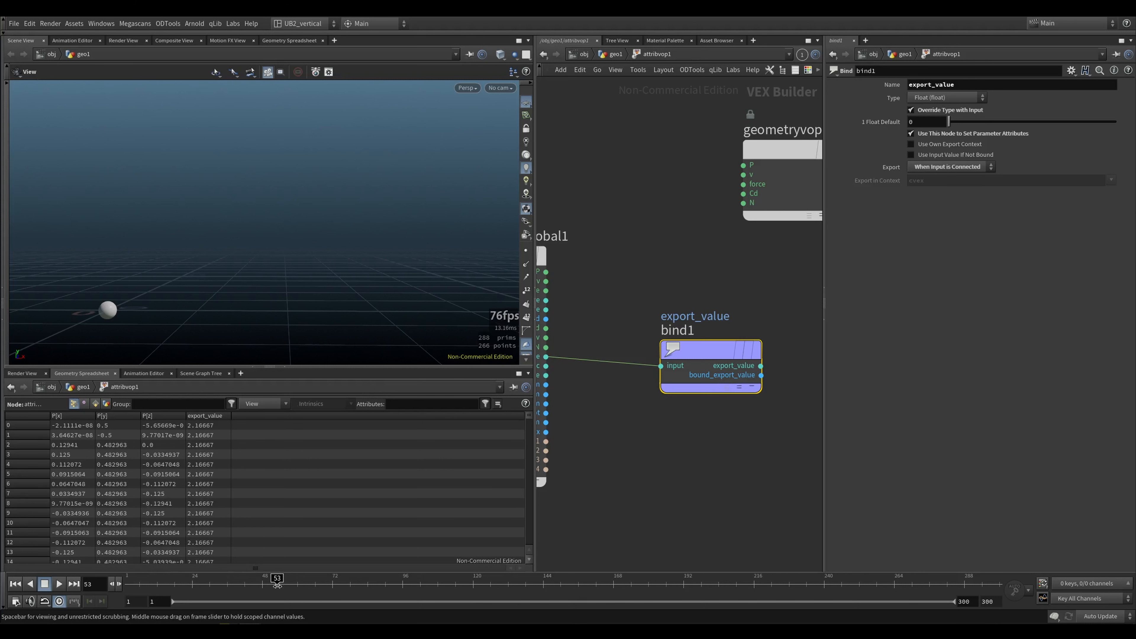
pyautogui.moveTo(261, 589); pyautogui.dragTo(264, 592)
pyautogui.click(266, 588)
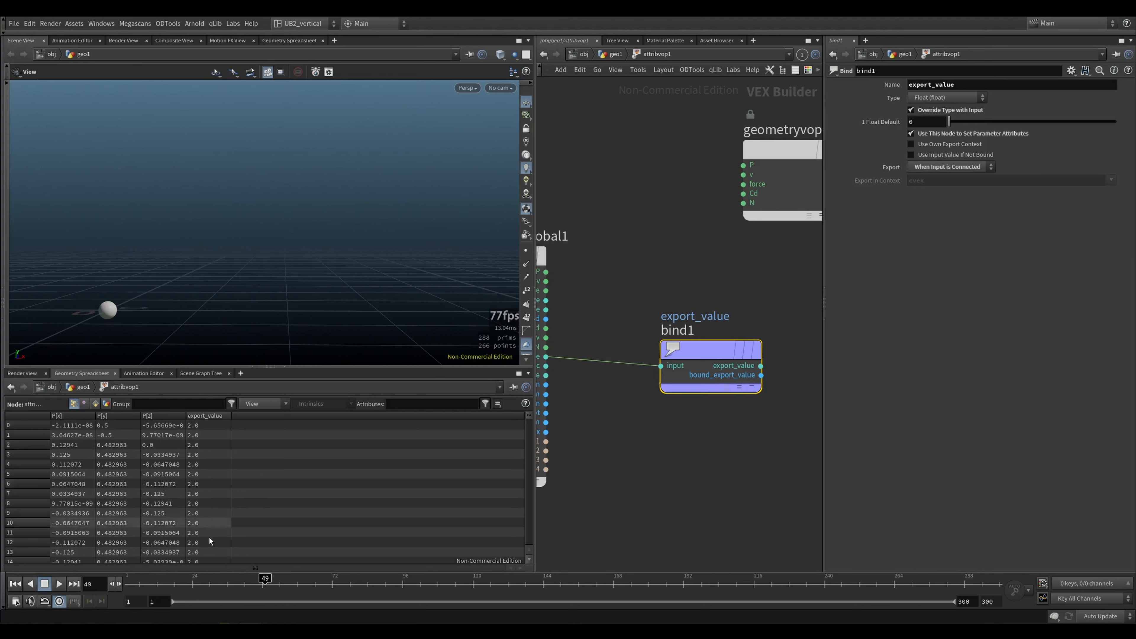
# - Wire the Frame output into bind1 instead of Time and play back to check export_value against the frame number
pyautogui.moveTo(604, 301); pyautogui.dragTo(656, 271, button='middle')
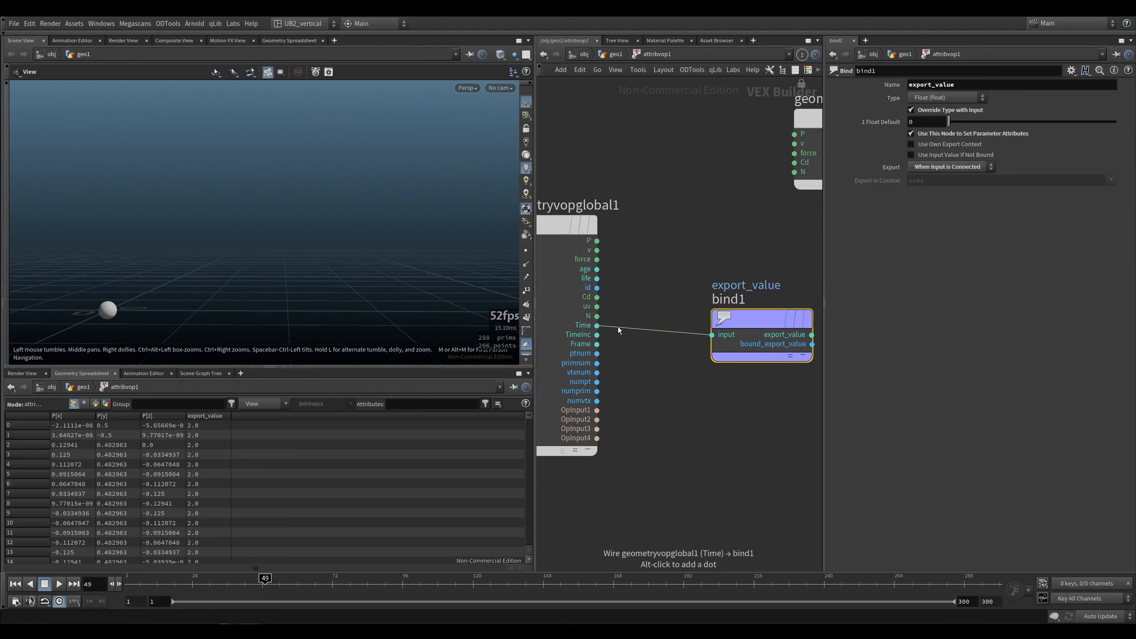
pyautogui.moveTo(618, 326); pyautogui.dragTo(598, 344)
pyautogui.moveTo(224, 587); pyautogui.dragTo(160, 588)
pyautogui.scroll(-20, 216, 469)
pyautogui.click(204, 540)
pyautogui.press('Up')
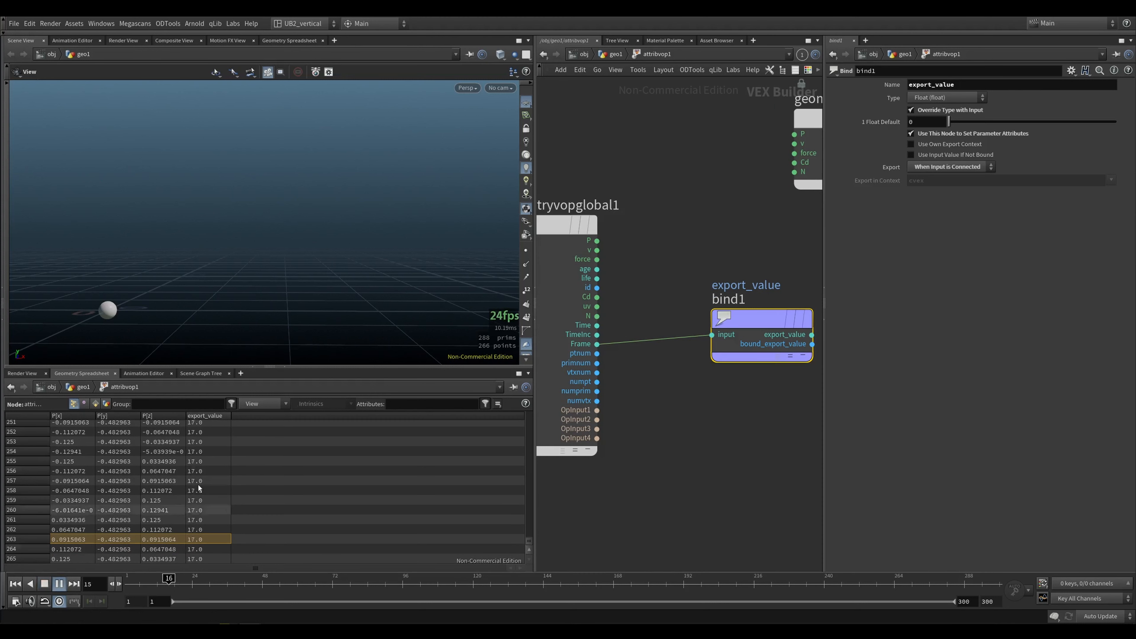
pyautogui.press('Up')
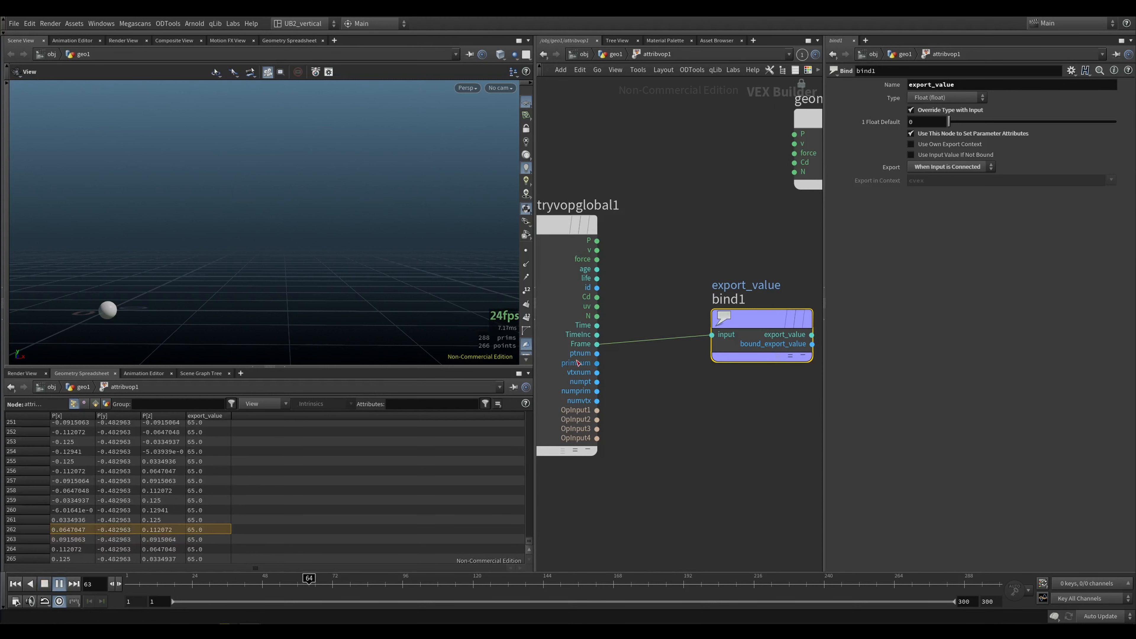
# - Reconnect the Time output to bind1, rewind to frame 1 and go back up to geo1
pyautogui.moveTo(615, 342); pyautogui.dragTo(597, 325)
pyautogui.click(15, 583)
pyautogui.press('u')
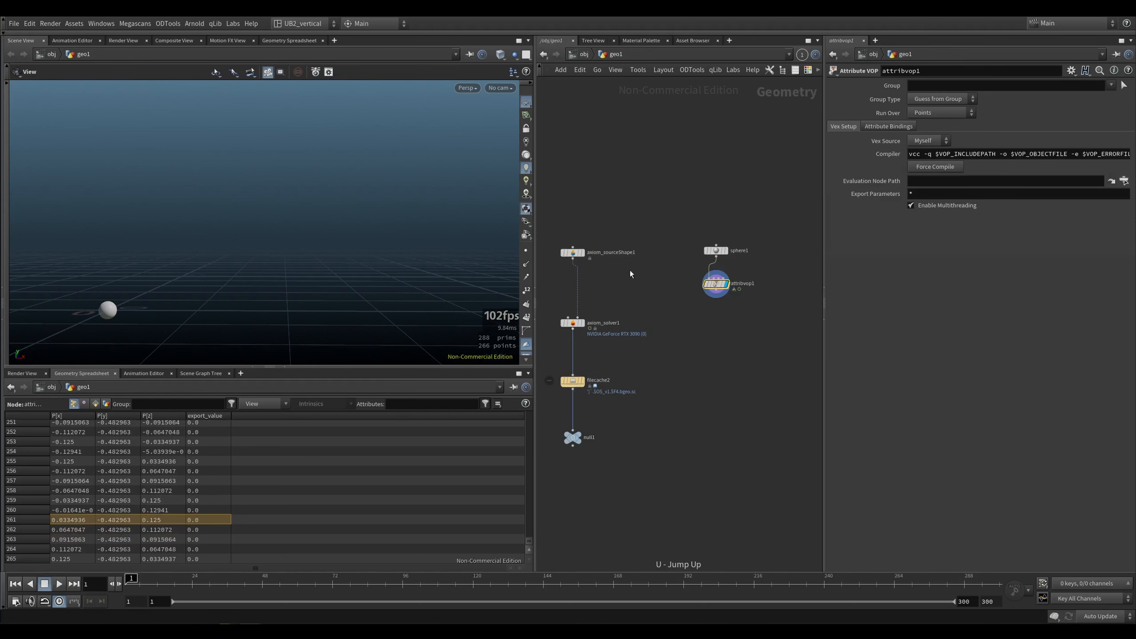
# - Examine the step-scaling options for pressure and velocity on axiom_solver1 and display the solver
pyautogui.click(574, 323)
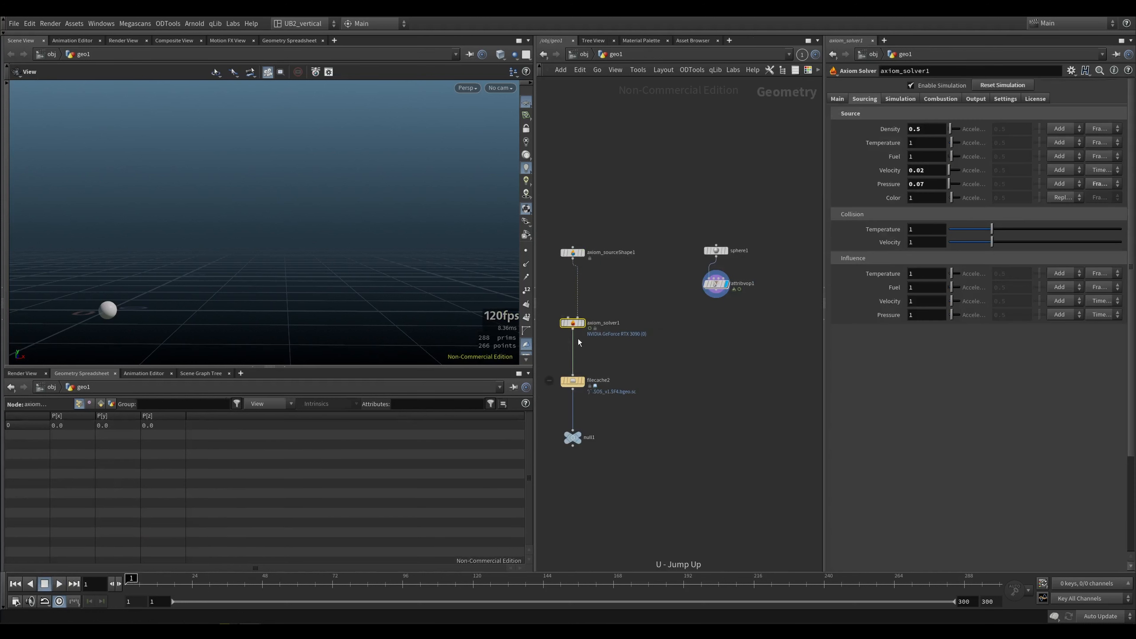
pyautogui.click(1103, 184)
pyautogui.click(1087, 210)
pyautogui.click(1103, 170)
pyautogui.click(690, 245)
pyautogui.click(582, 323)
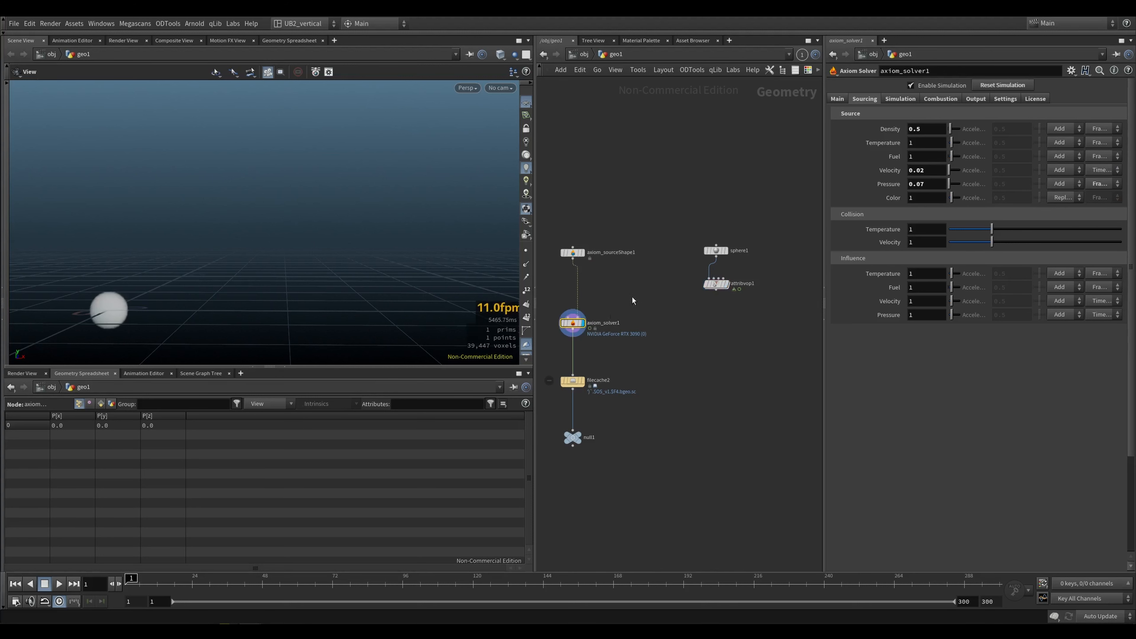
# - Close the spreadsheet pane, frame the source sphere with room for smoke and play the simulation
pyautogui.moveTo(207, 282); pyautogui.dragTo(204, 311, button='right')
pyautogui.click(284, 367)
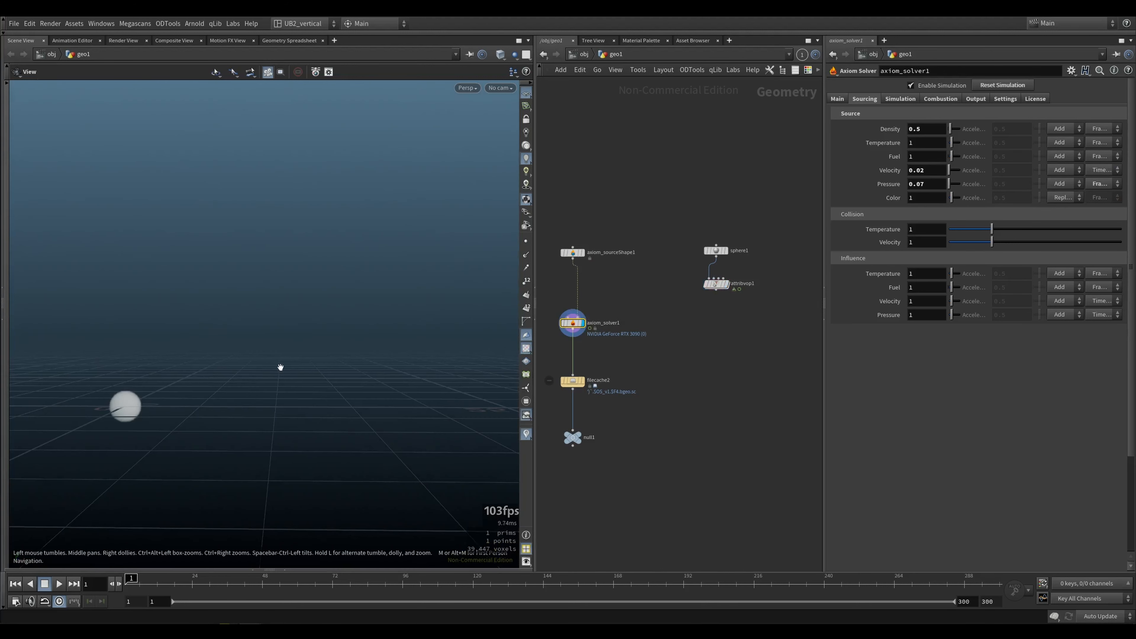
pyautogui.moveTo(211, 375); pyautogui.dragTo(274, 385, button='middle')
pyautogui.moveTo(274, 384); pyautogui.dragTo(276, 358, button='right')
pyautogui.press('Up')
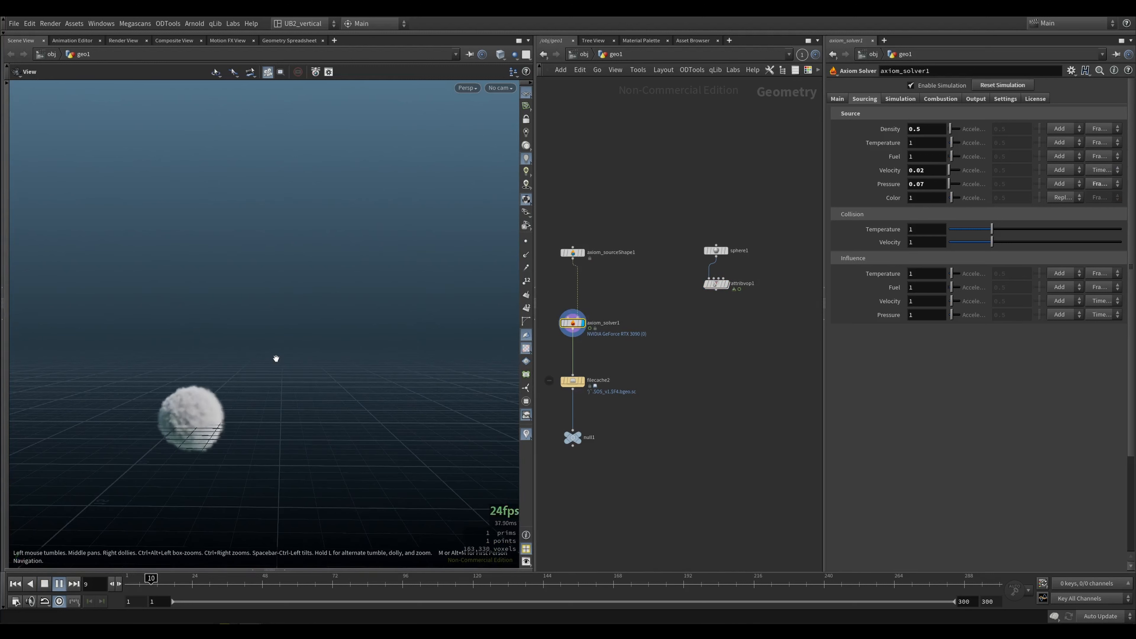
# - Disable combustion on axiom_solver1 and rerun the simulation from the first frame
pyautogui.click(939, 101)
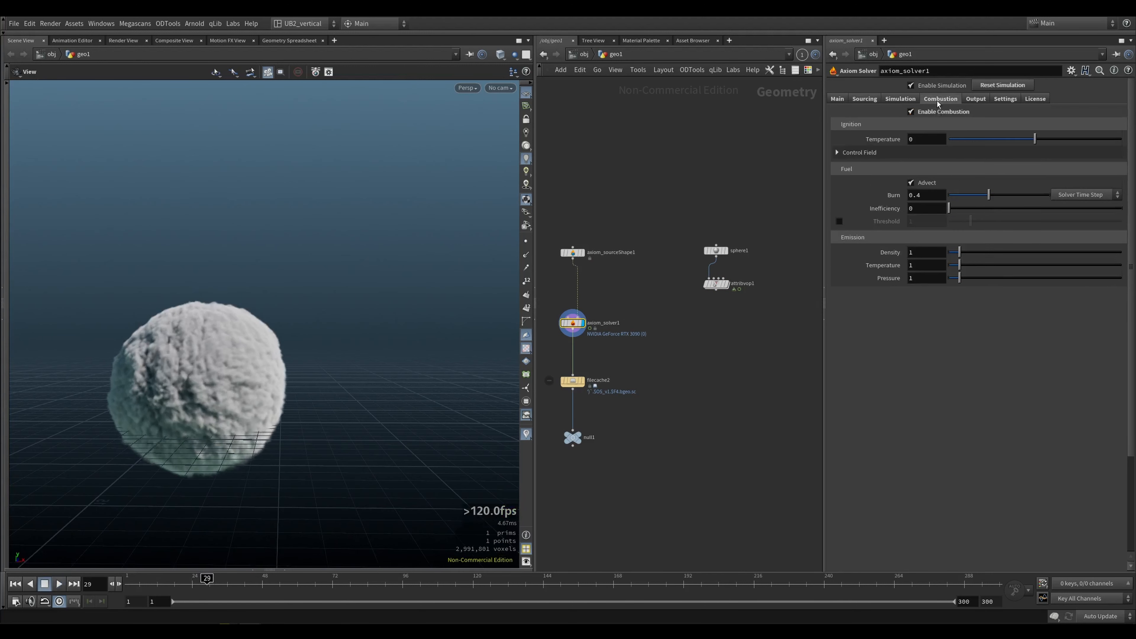
pyautogui.click(941, 113)
pyautogui.hotkey('ctrl', 'Up')
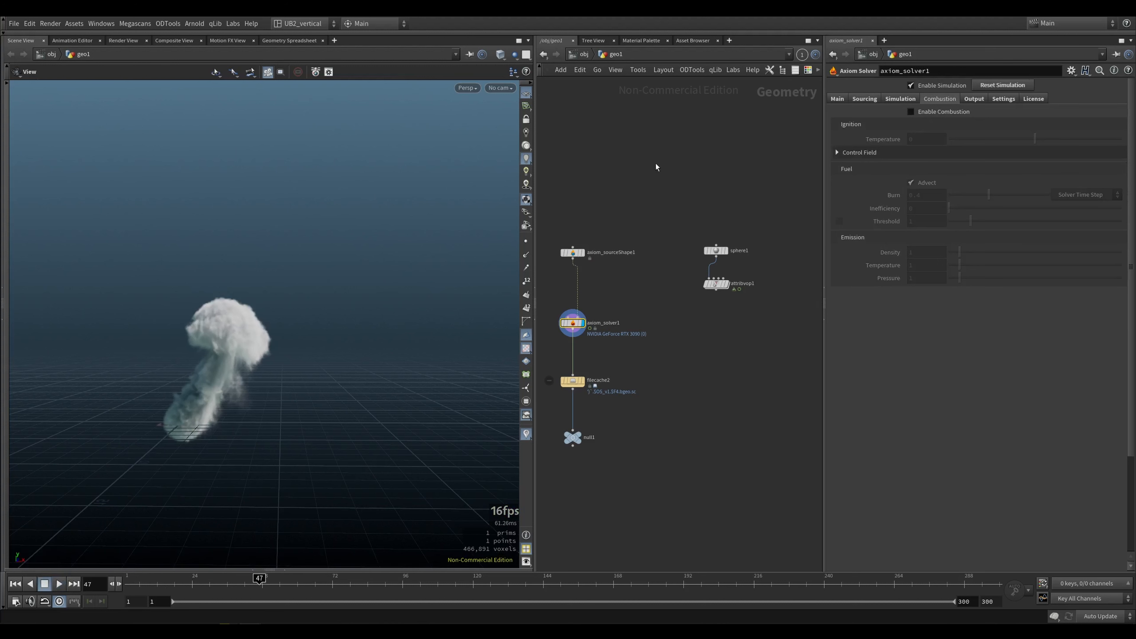
# - Set the source velocity's scaling to Frame Step and replay the simulation from the first frame
pyautogui.moveTo(624, 291); pyautogui.dragTo(661, 293, button='middle')
pyautogui.click(864, 99)
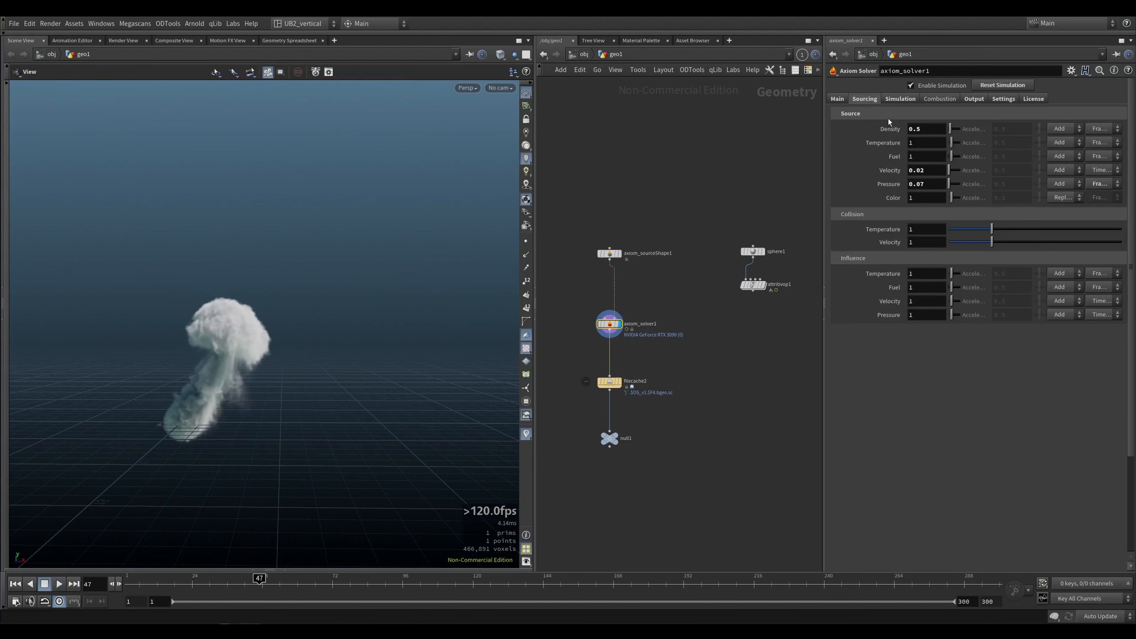
pyautogui.click(1101, 171)
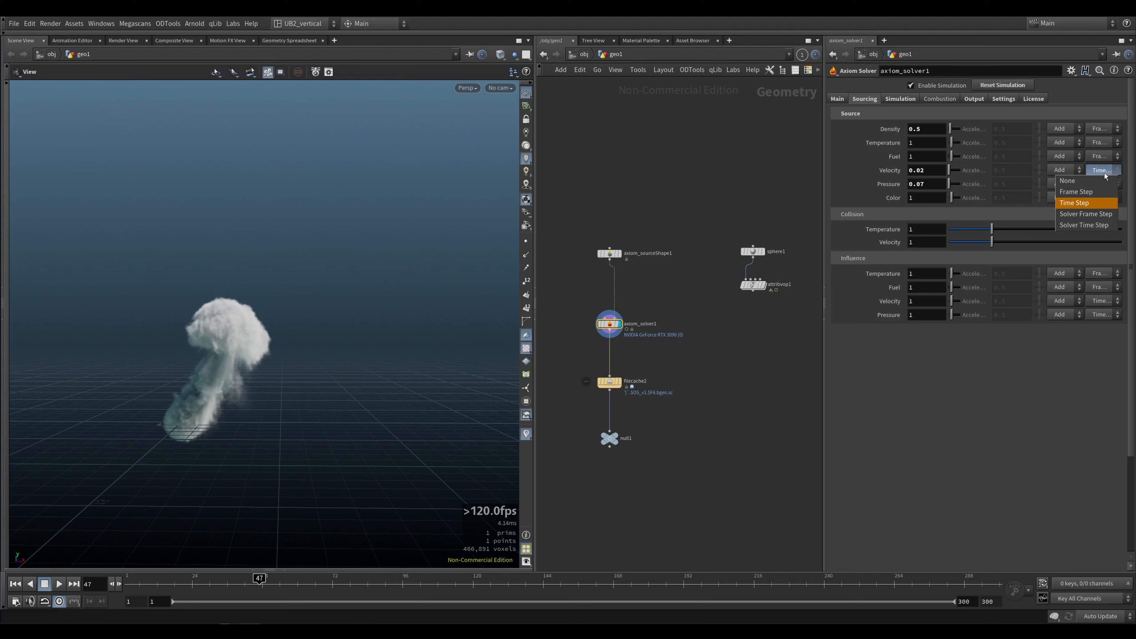
pyautogui.click(1087, 194)
pyautogui.hotkey('ctrl', 'Up')
pyautogui.press('Up')
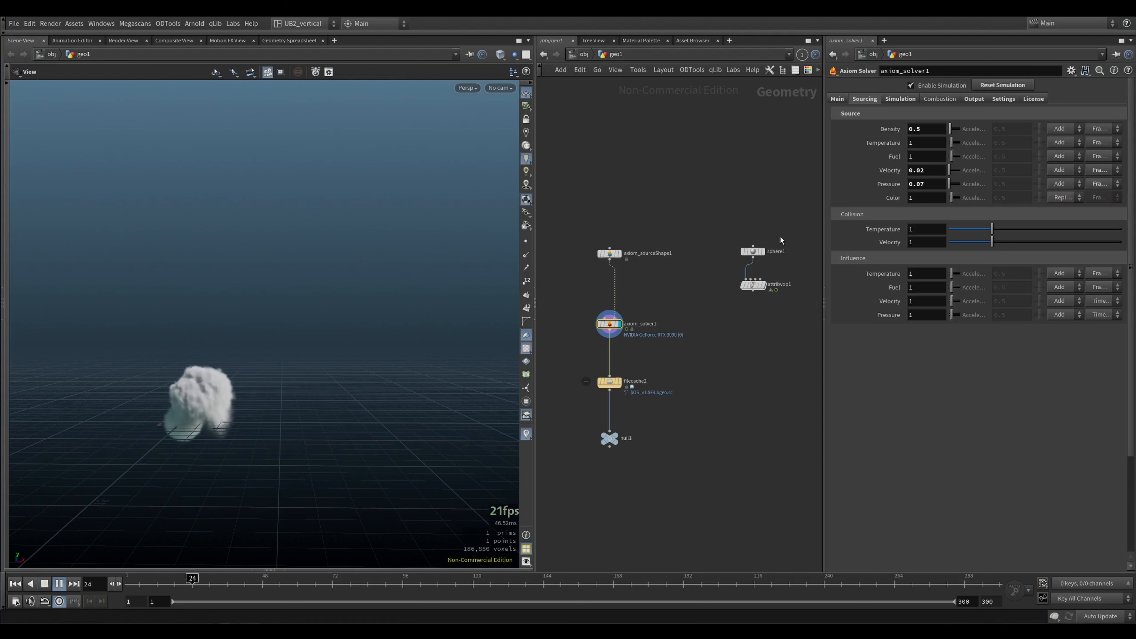
pyautogui.press('Up')
pyautogui.moveTo(664, 224); pyautogui.dragTo(604, 270)
pyautogui.moveTo(614, 335); pyautogui.dragTo(613, 336)
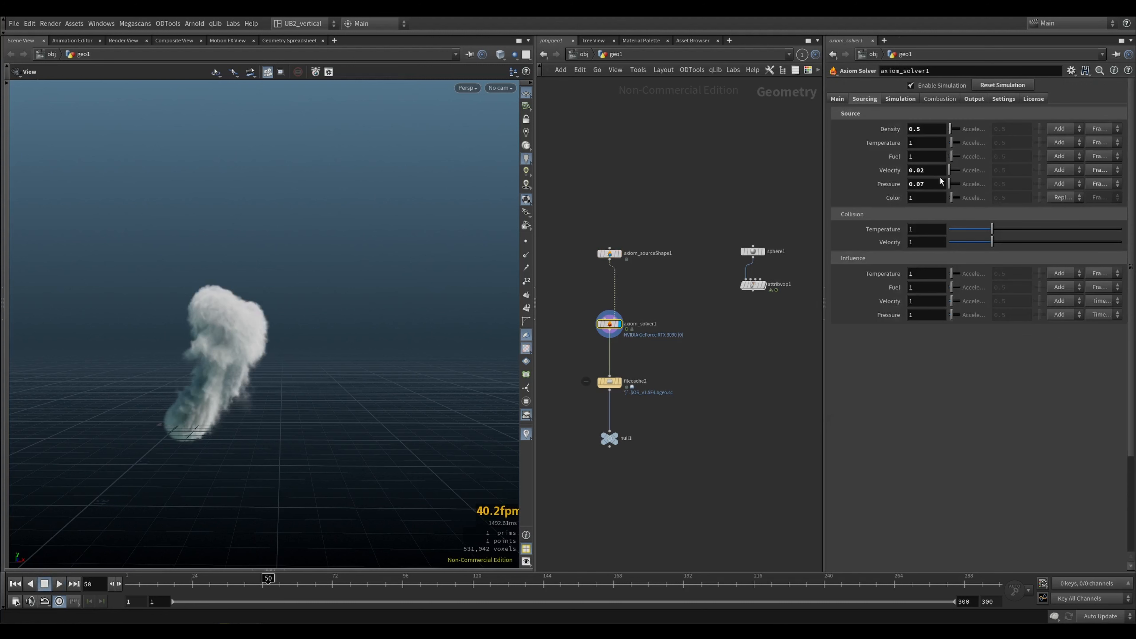
# - Set the source velocity to 0.1 and replay the simulation from the first frame
pyautogui.hotkey('ctrl', 'Up')
pyautogui.press('Up')
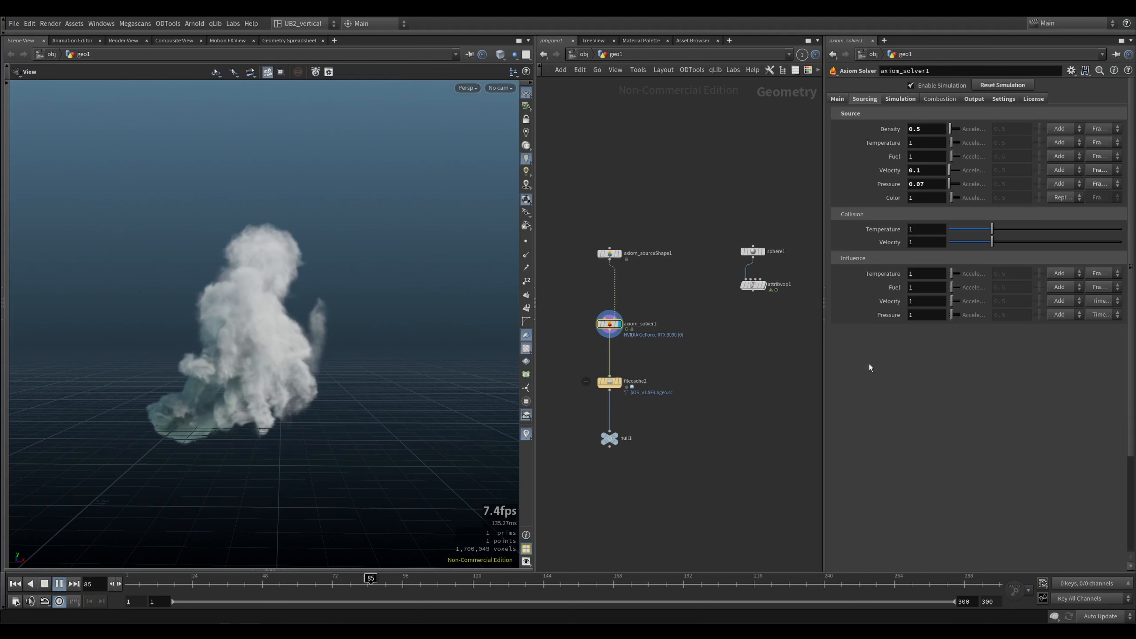
pyautogui.press('Up')
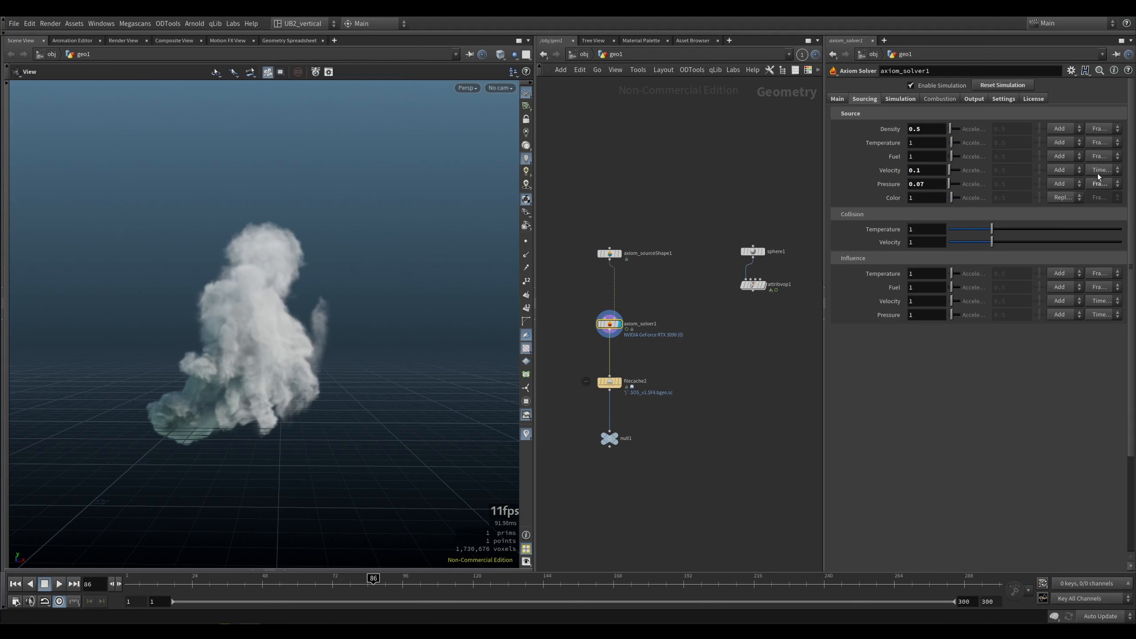
# - Replay the simulation from the first frame with the source velocity scaled by Time Step
pyautogui.hotkey('ctrl', 'Up')
pyautogui.press('Up')
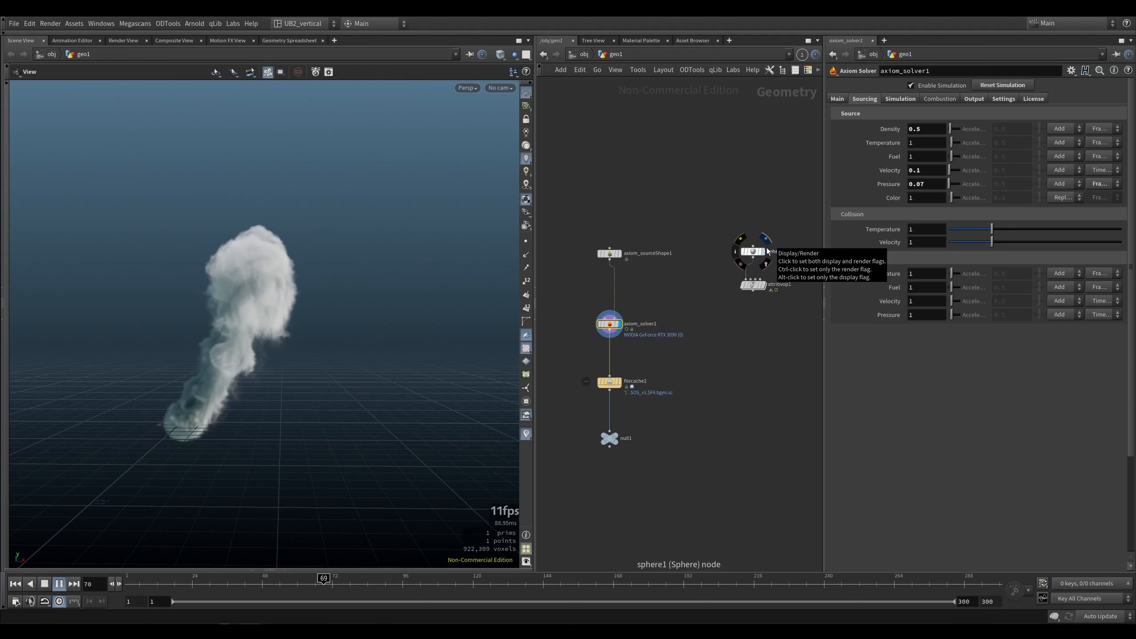
pyautogui.press('Up')
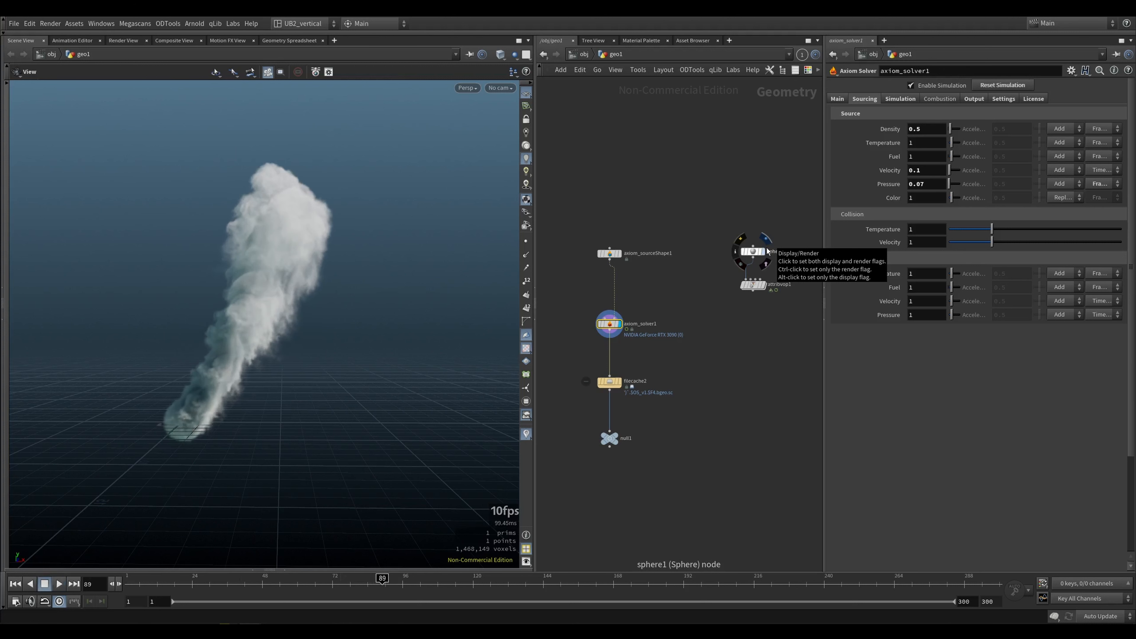
# - Switch the source velocity's scaling back to Frame Step and rerun the simulation from the first frame
pyautogui.click(1102, 170)
pyautogui.hotkey('ctrl', 'Up')
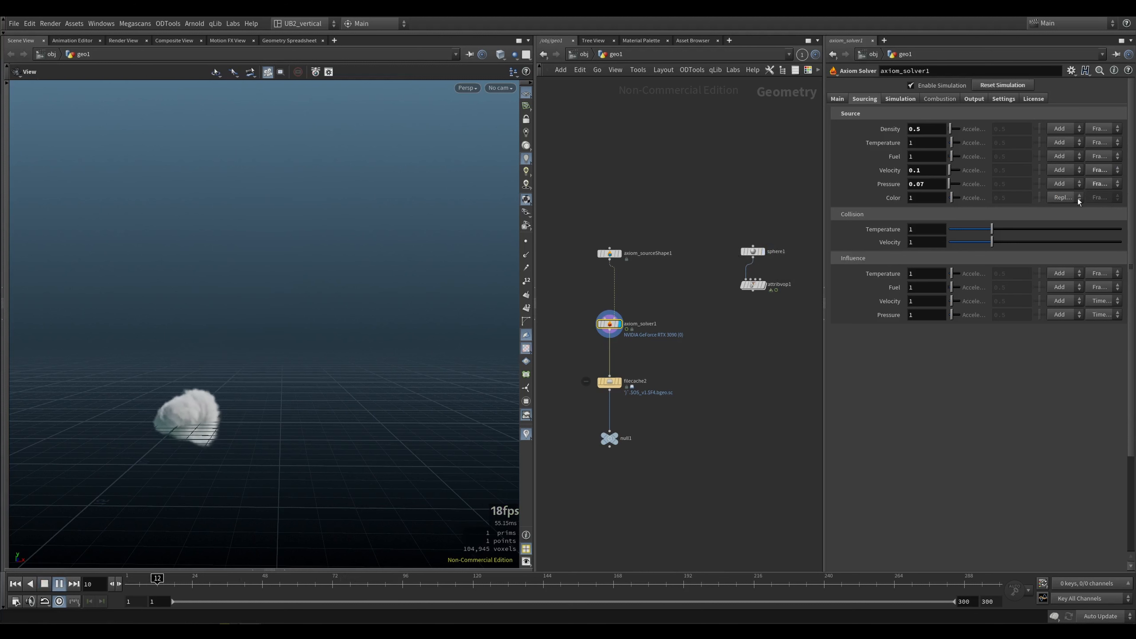